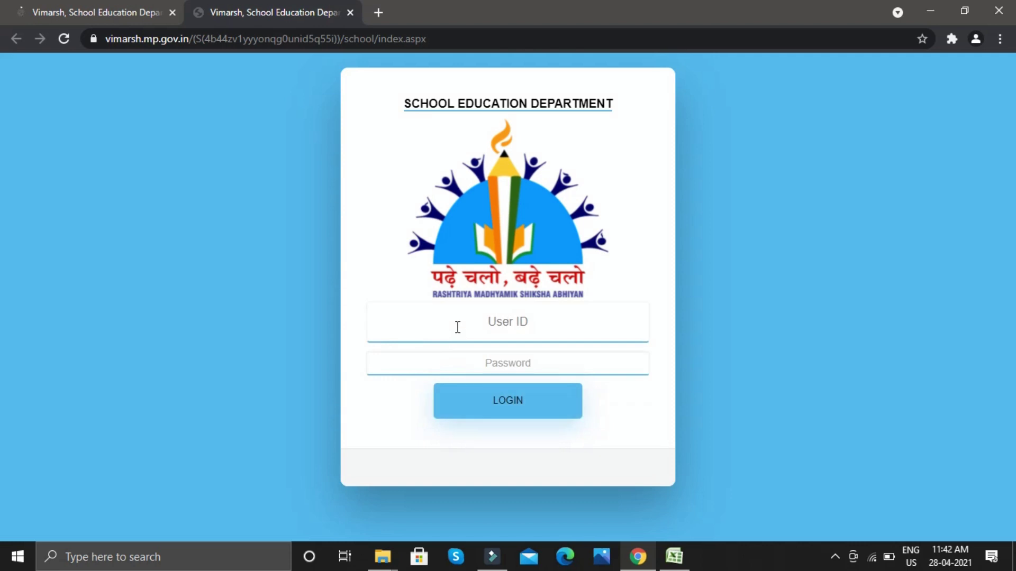
Log in to the Vimarsh principal panel, download the Class 9 Version-2 result workbook, and open it in Excel
left_click(451, 325)
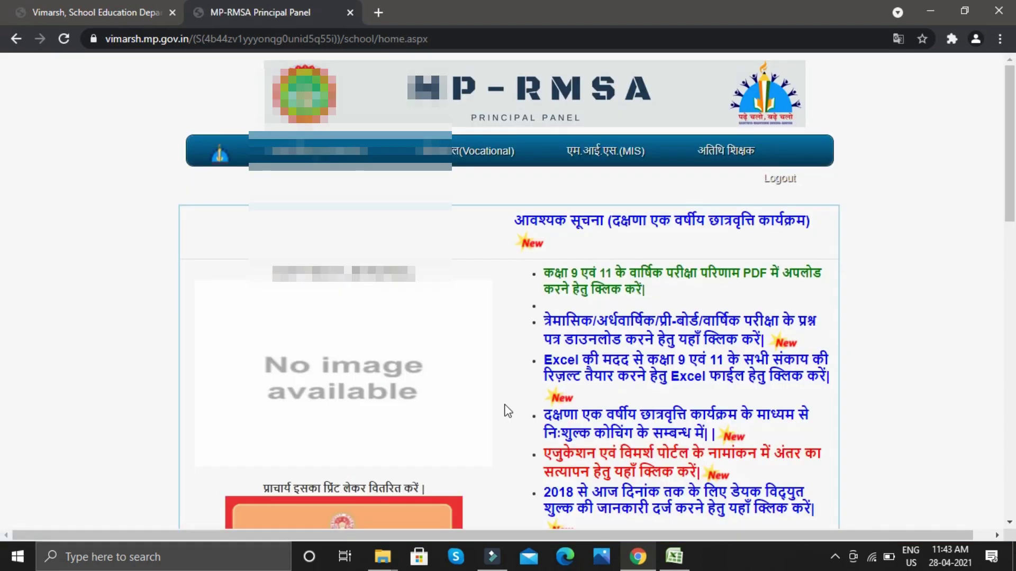
scroll(536, 376, "down", 3)
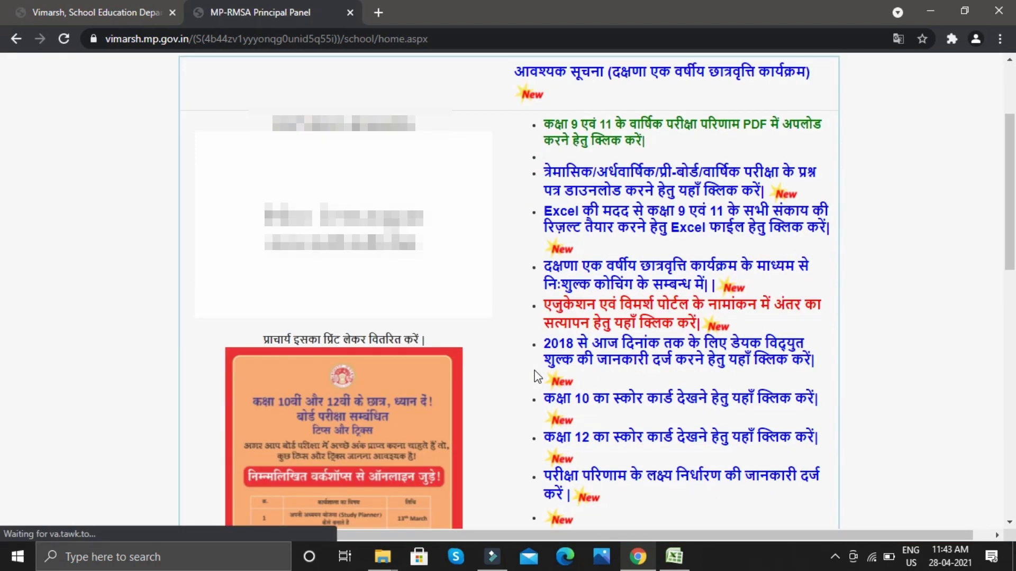
left_click(724, 228)
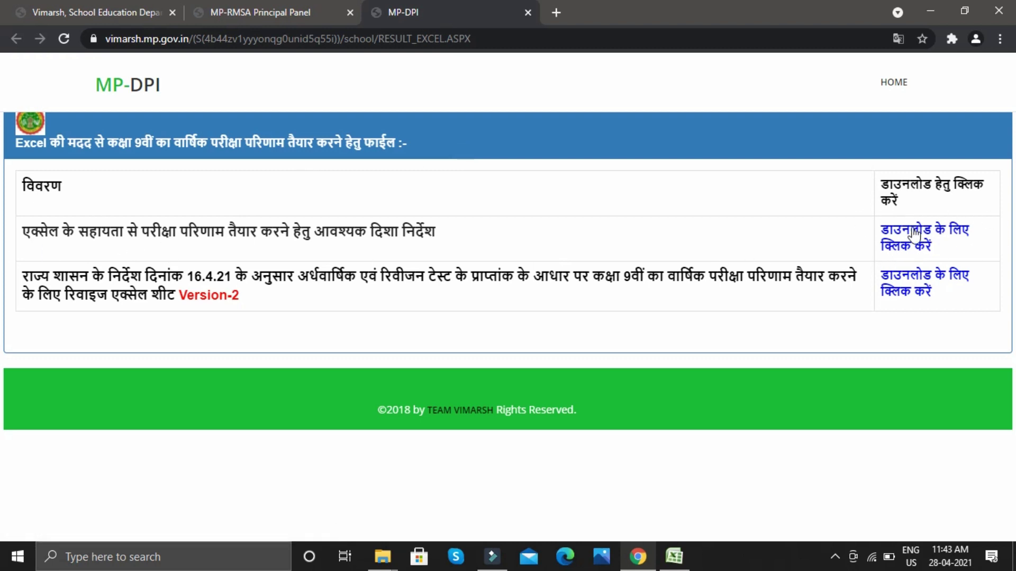
left_click(908, 280)
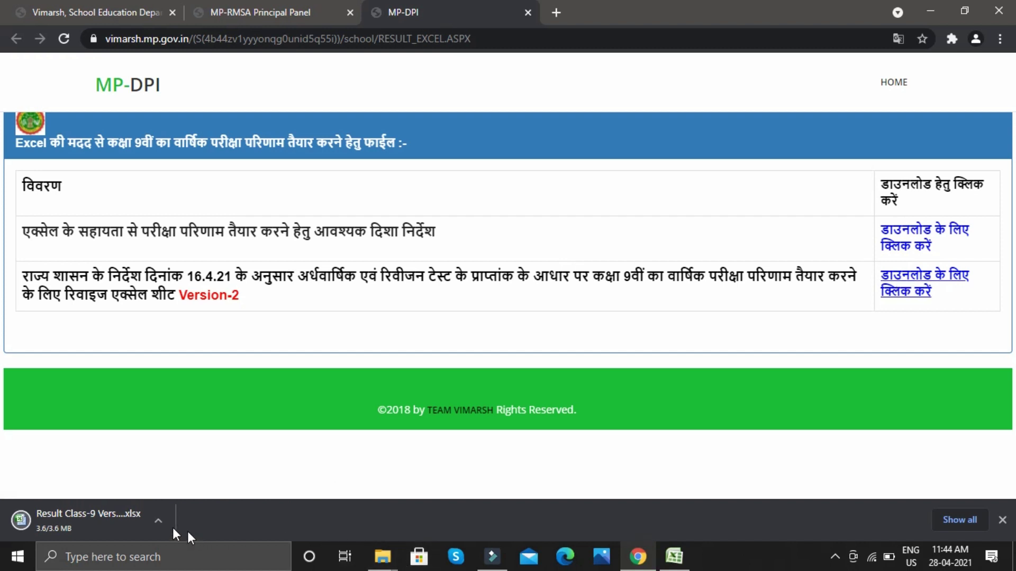
left_click(88, 518)
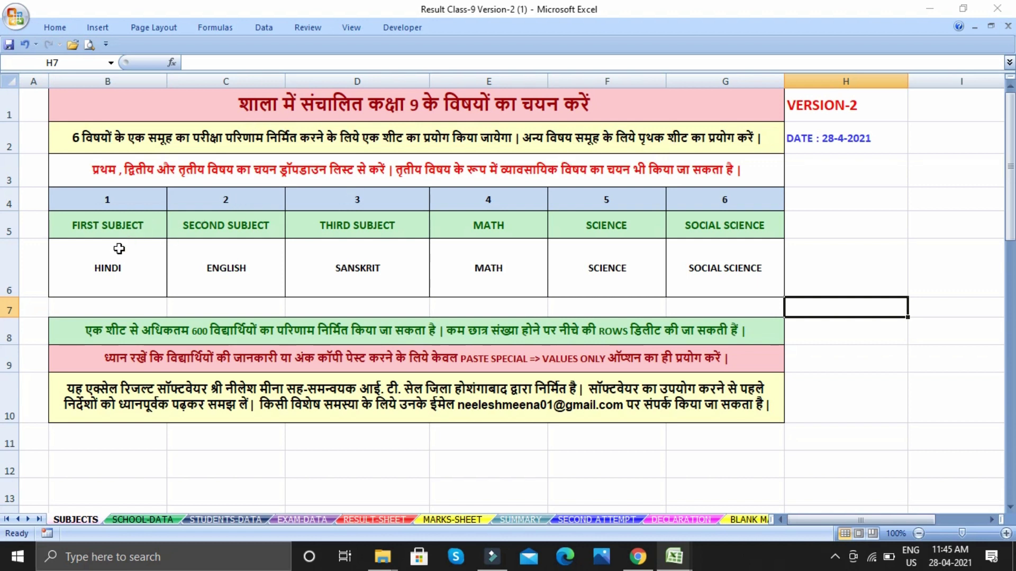
Keep HINDI, ENGLISH and SANSKRIT as the first three subject choices in the dropdowns
left_click(132, 272)
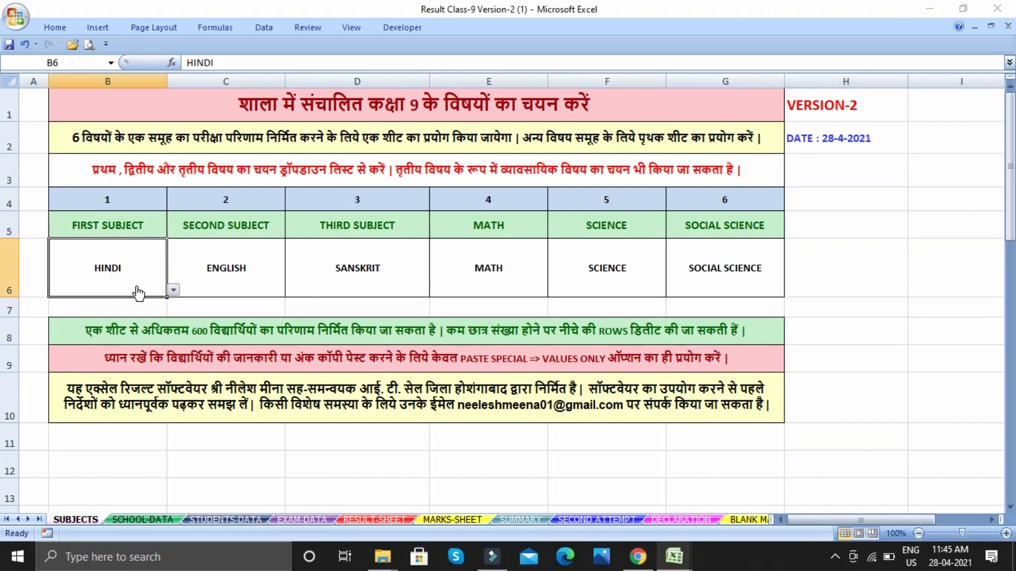
left_click(173, 290)
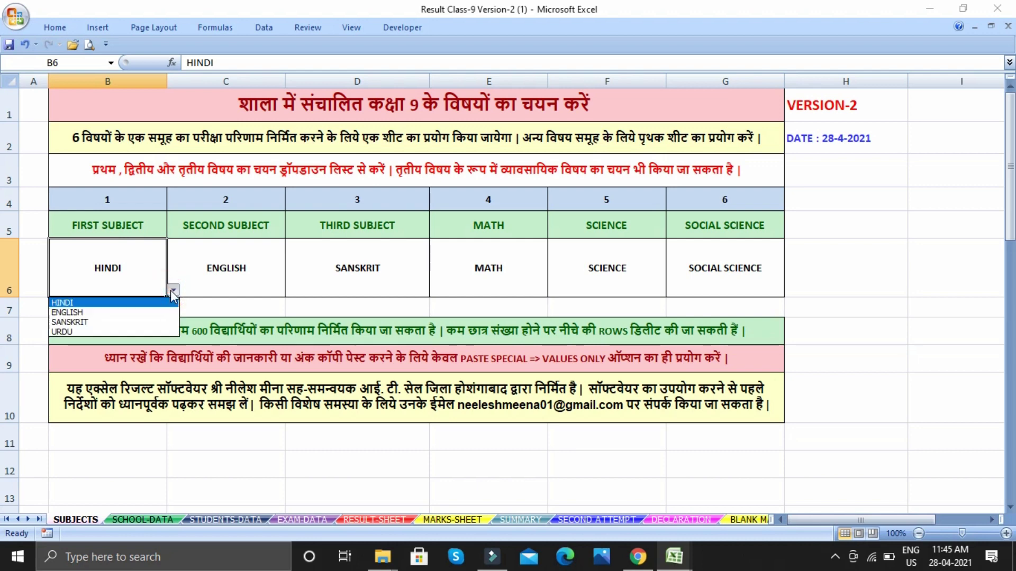
left_click(106, 303)
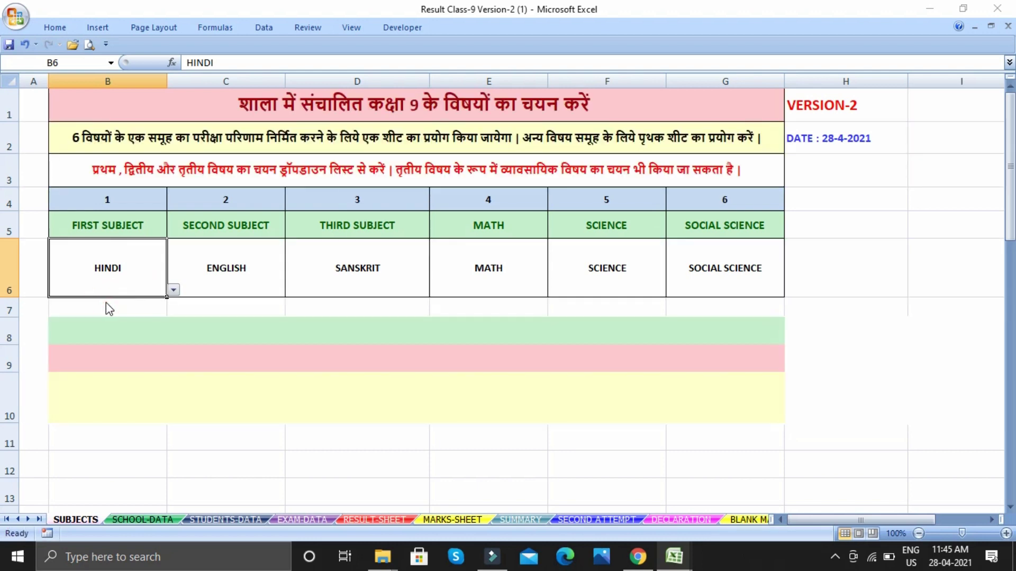
left_click(263, 291)
left_click(291, 290)
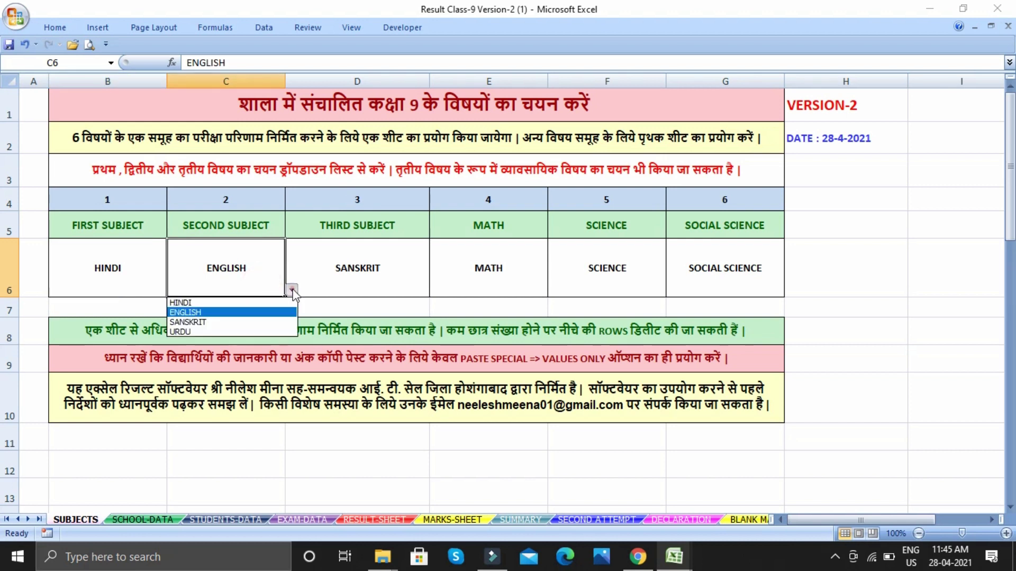
left_click(191, 313)
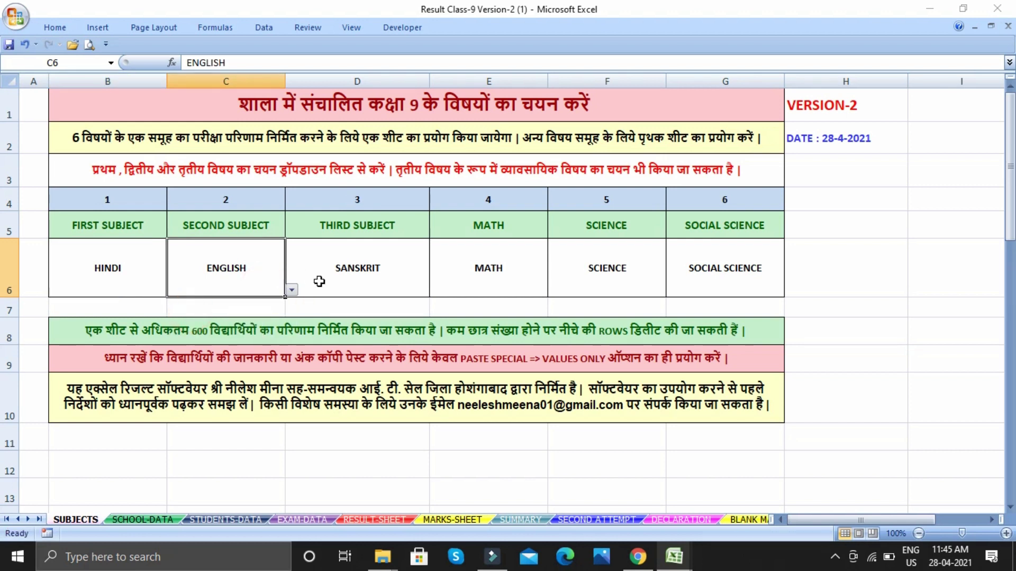
left_click(384, 279)
left_click(435, 290)
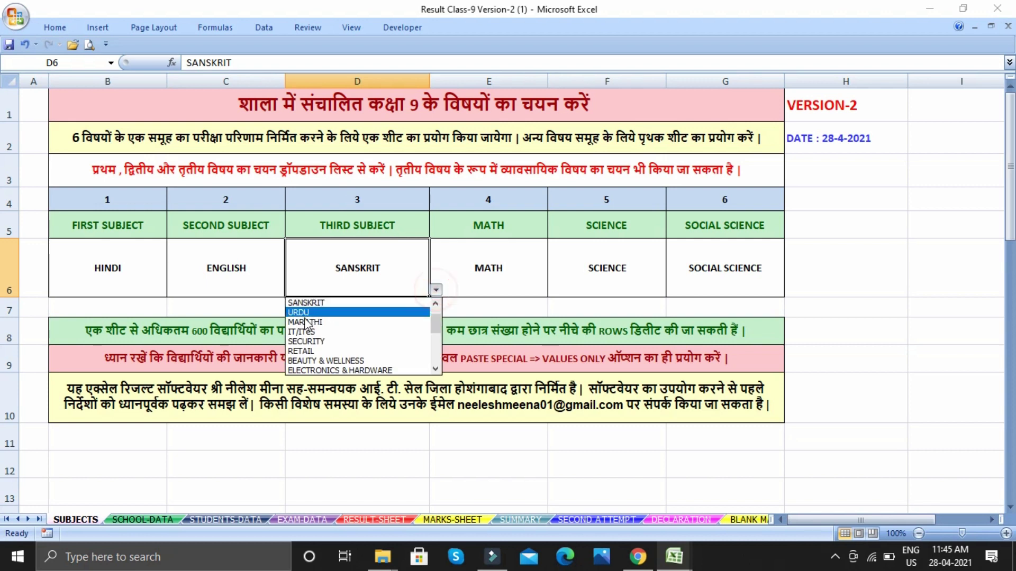
left_click(310, 303)
Check the MATH, SCIENCE and SOCIAL SCIENCE entries, then go to the SCHOOL-DATA sheet
left_click(489, 269)
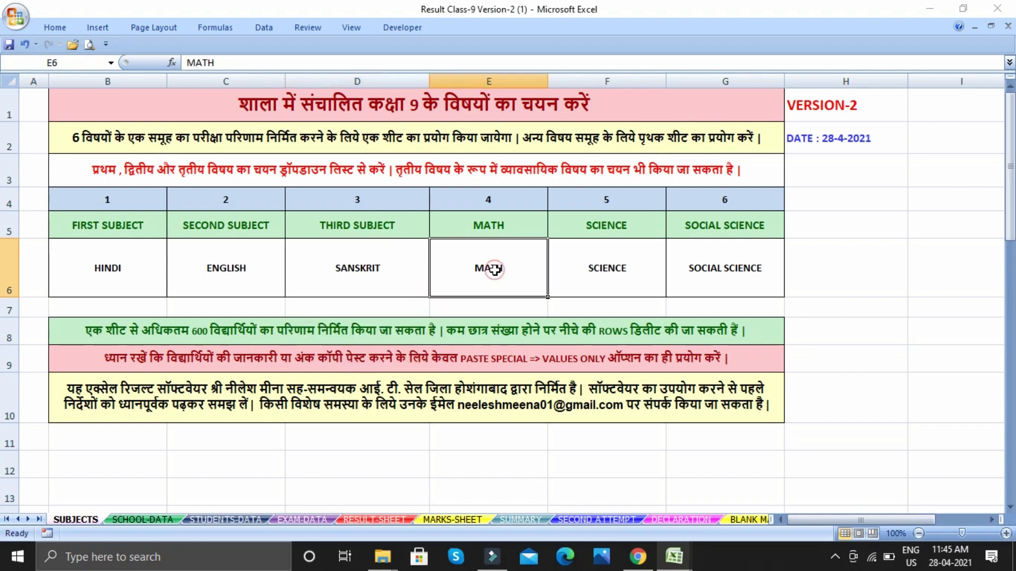
left_click(619, 271)
left_click(687, 269)
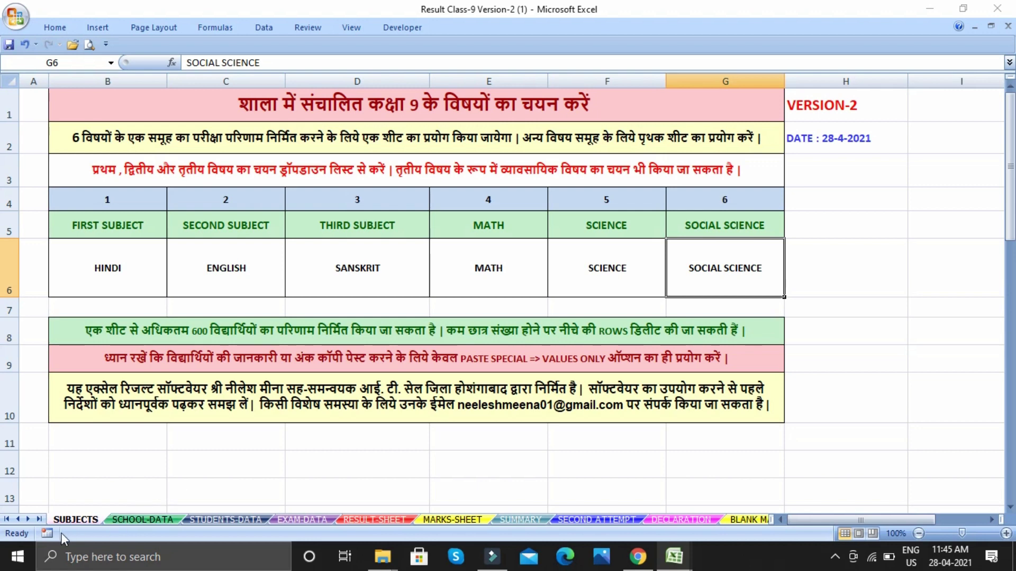
left_click(140, 520)
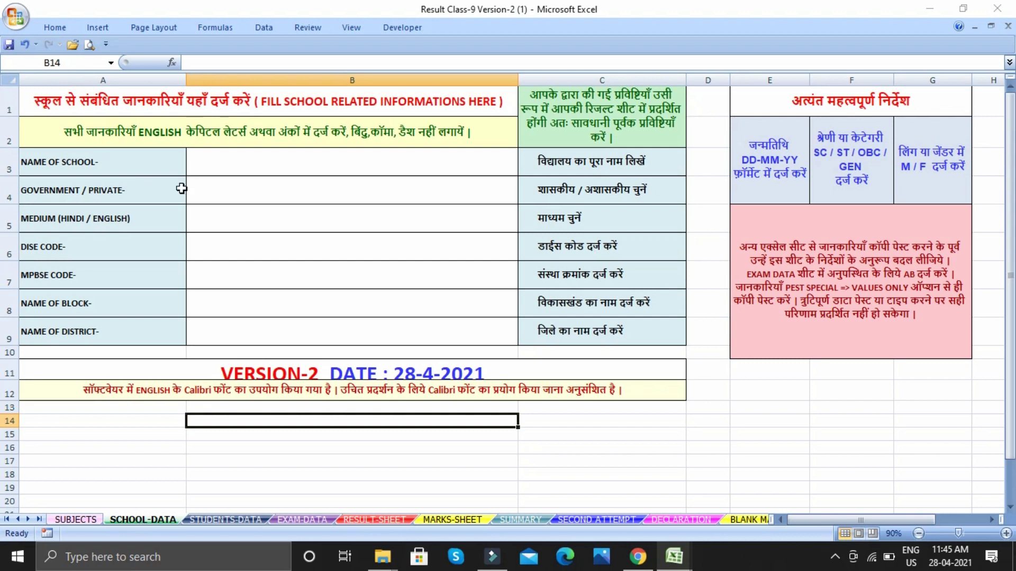
Enter GOVT H.S.S GUNA, GOVERNMENT, HINDI medium, the DISE/MPBSE codes, GUNA block and district, and save
left_click(233, 161)
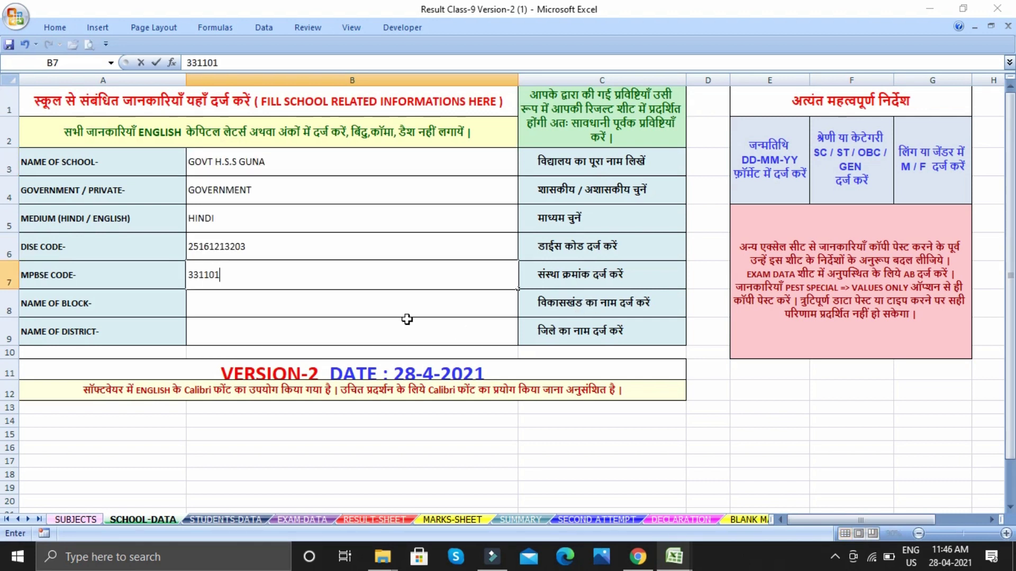
key("Return")
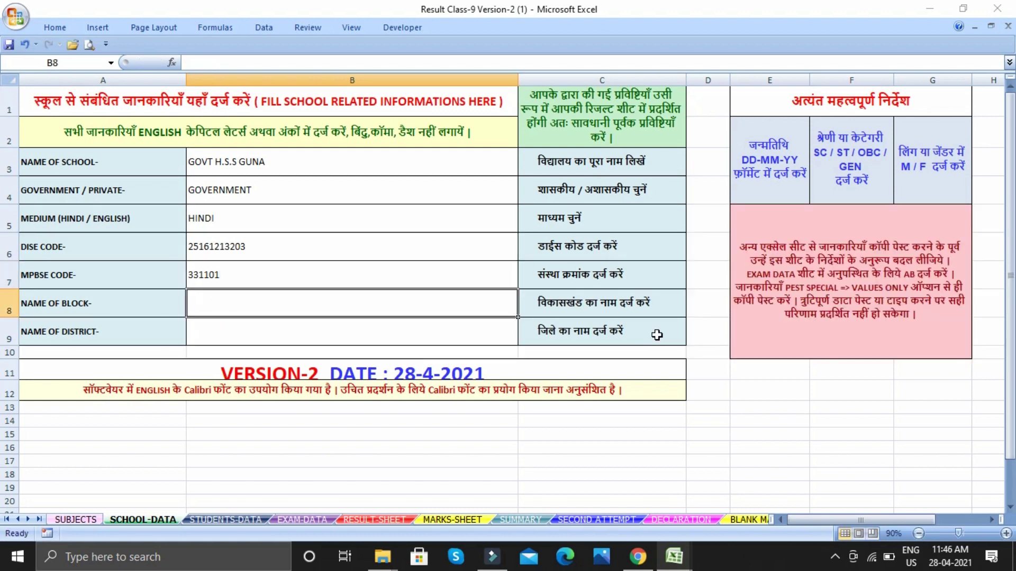
type("GUNA")
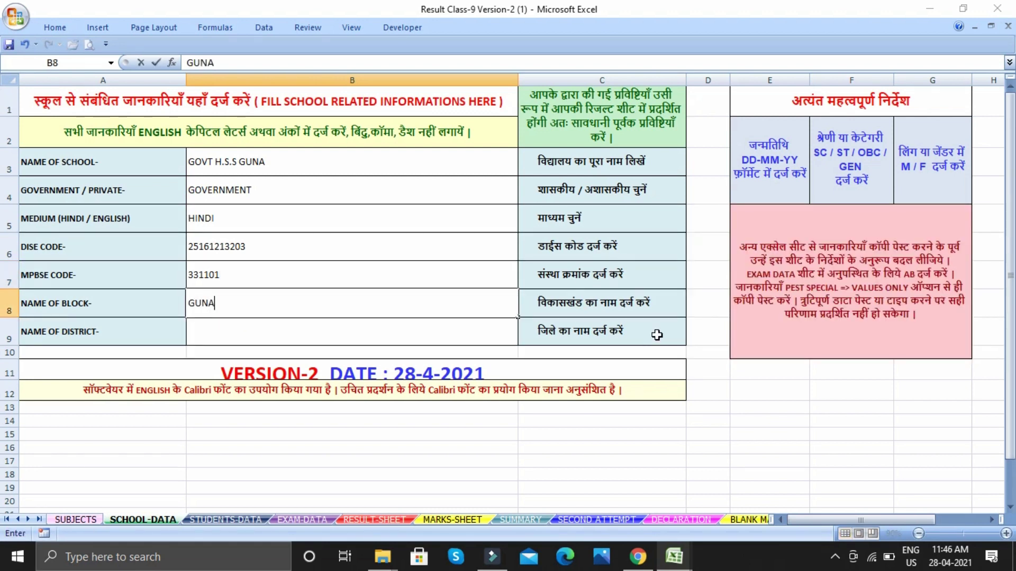
left_click(225, 331)
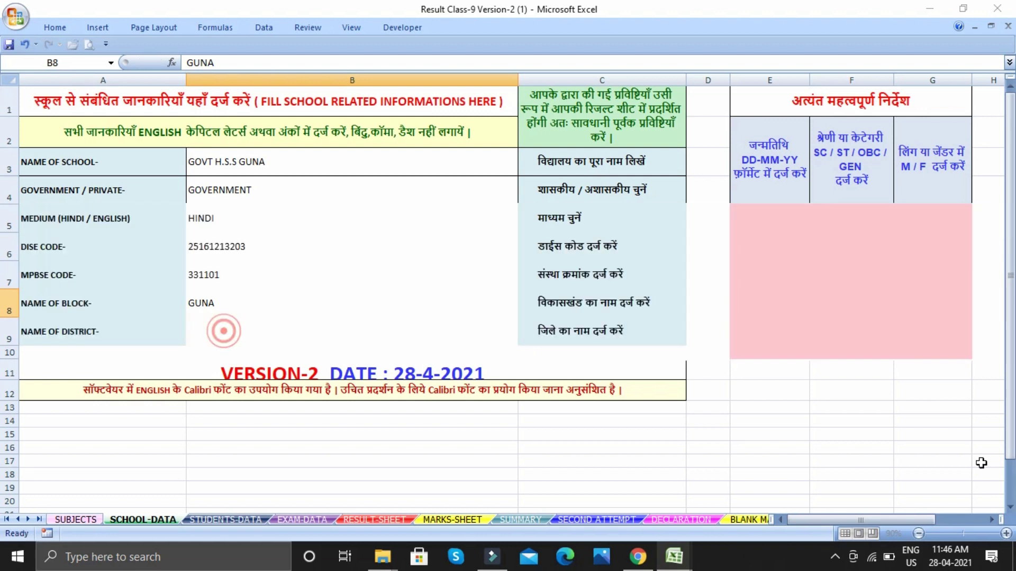
type("G")
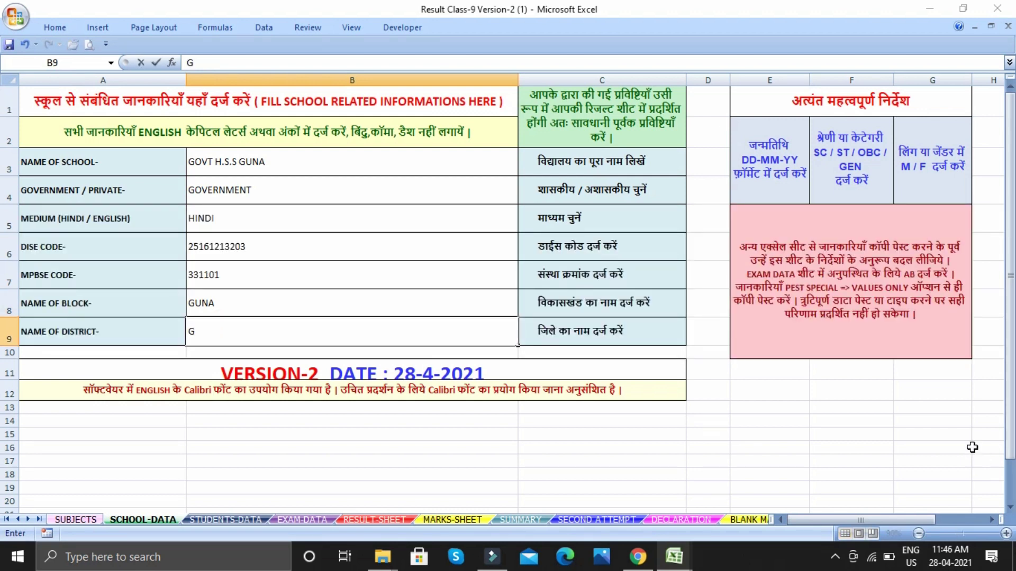
type("UNA")
left_click(515, 432)
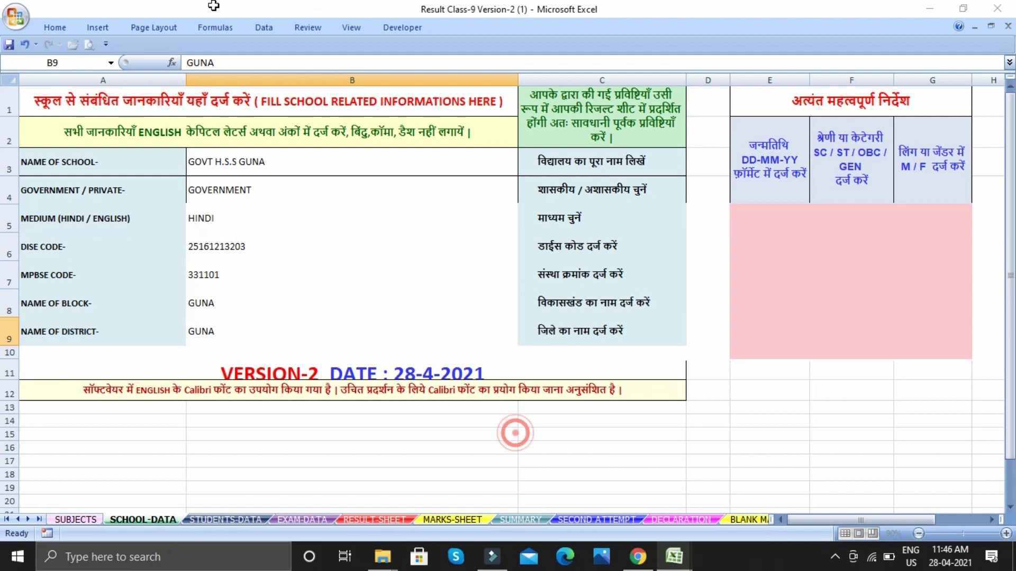
left_click(9, 44)
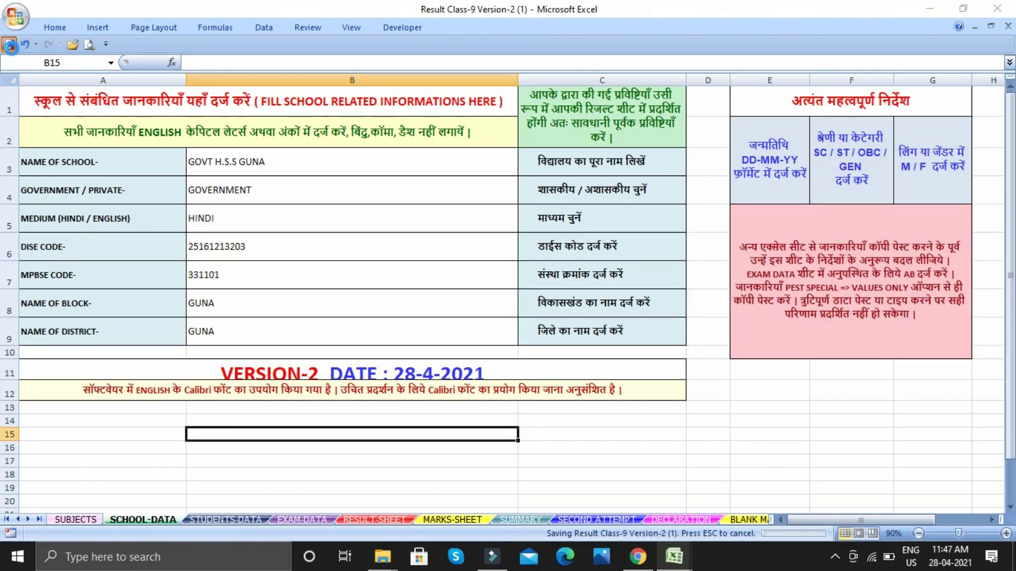
On STUDENTS-DATA, enter the first student's roll number, enrollment number and name
key("ctrl+Page_Down")
left_click(118, 261)
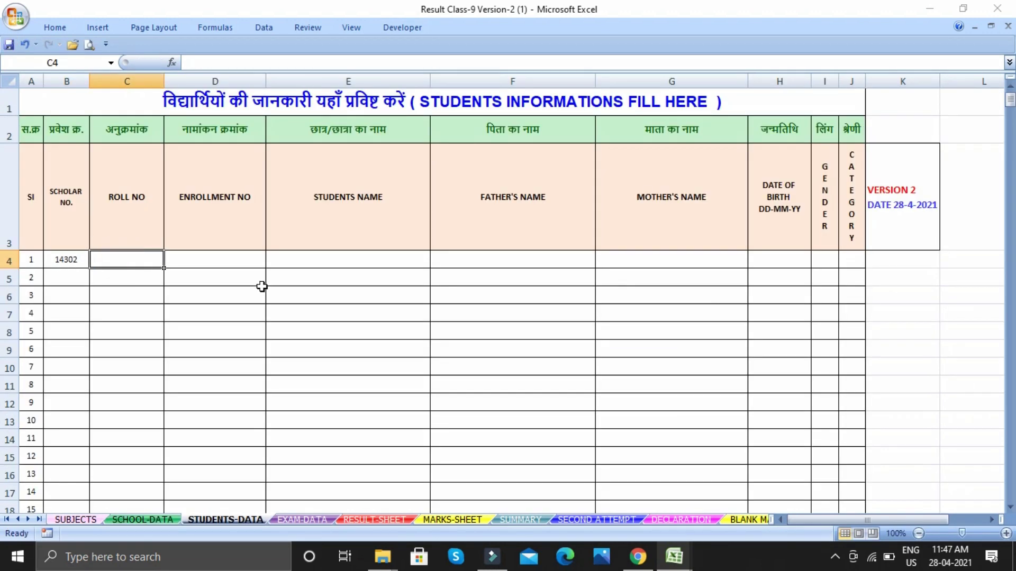
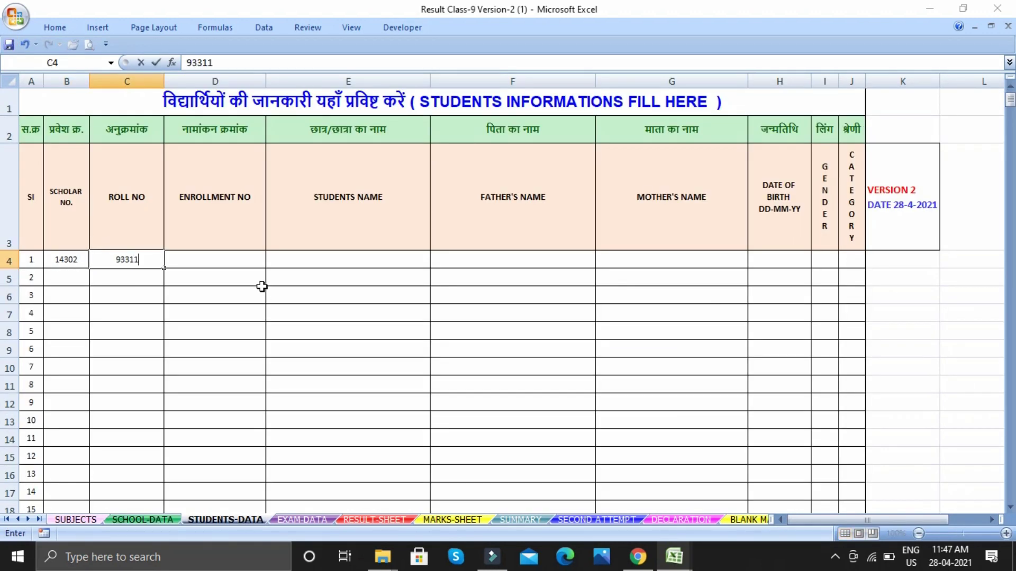
left_click(181, 261)
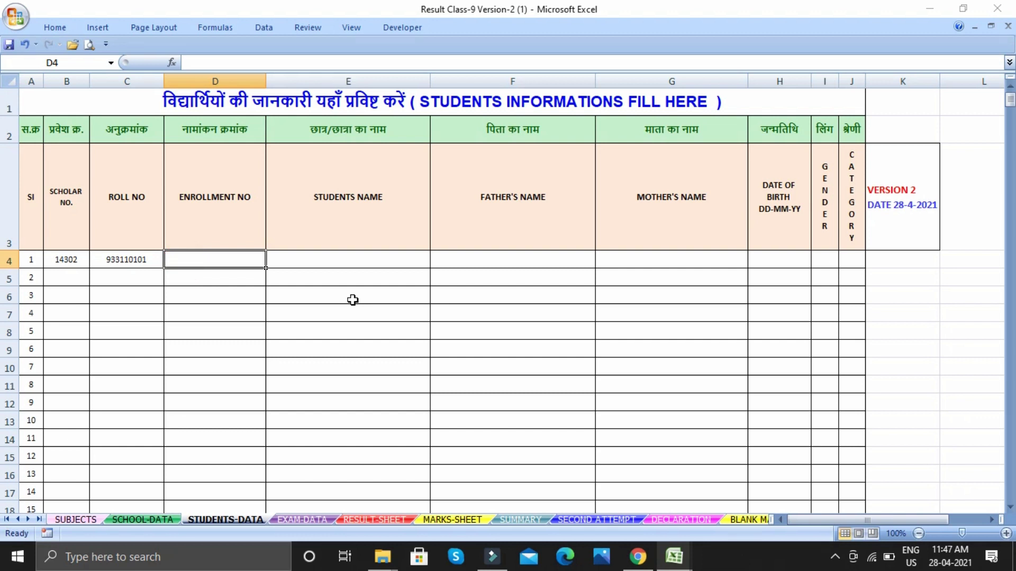
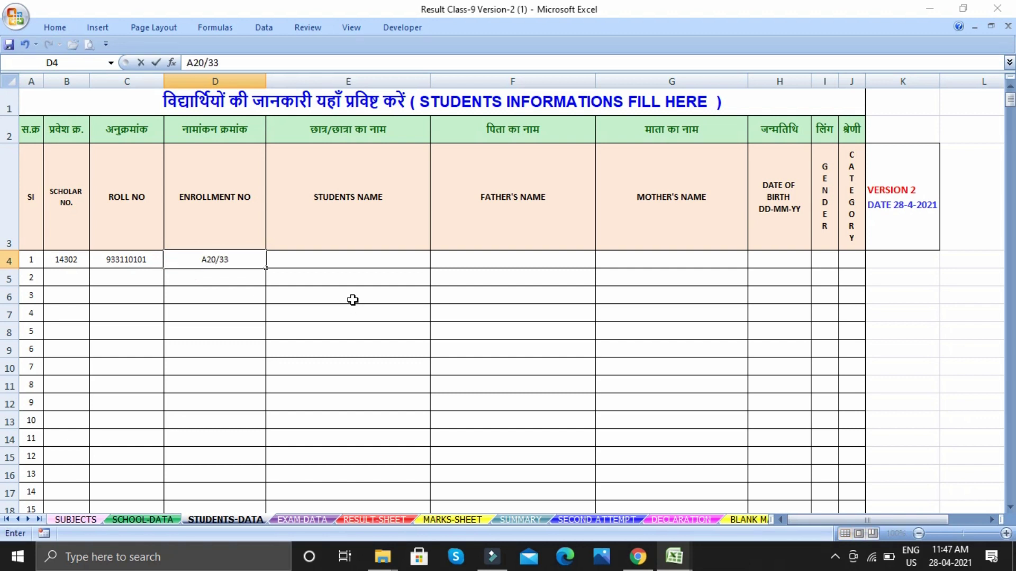
left_click(351, 257)
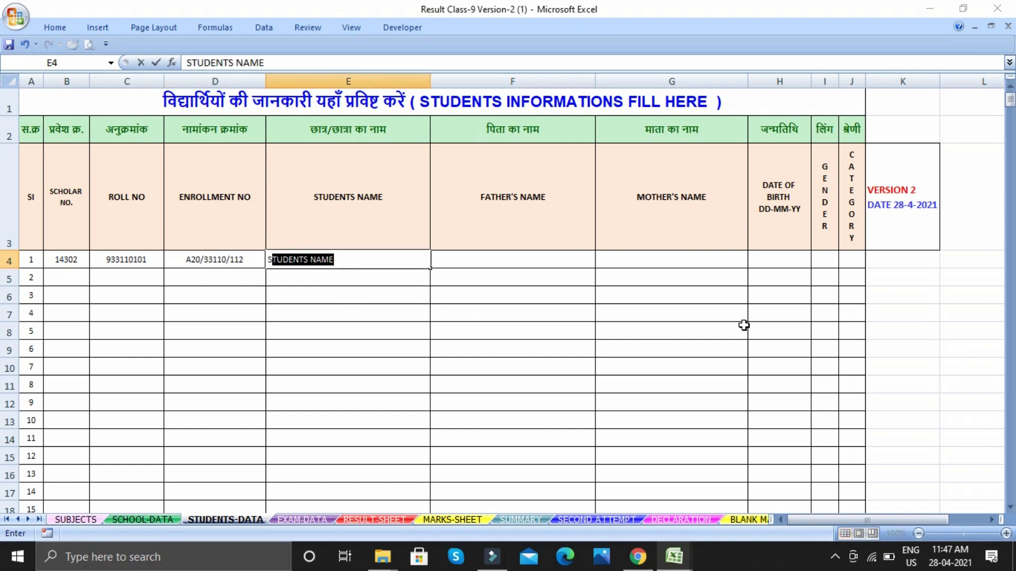
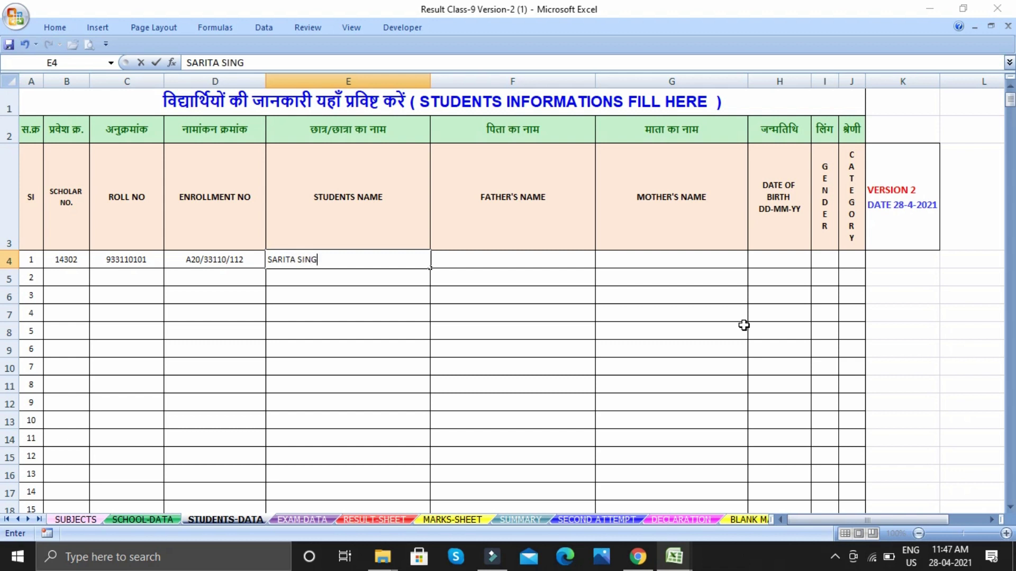
left_click(466, 263)
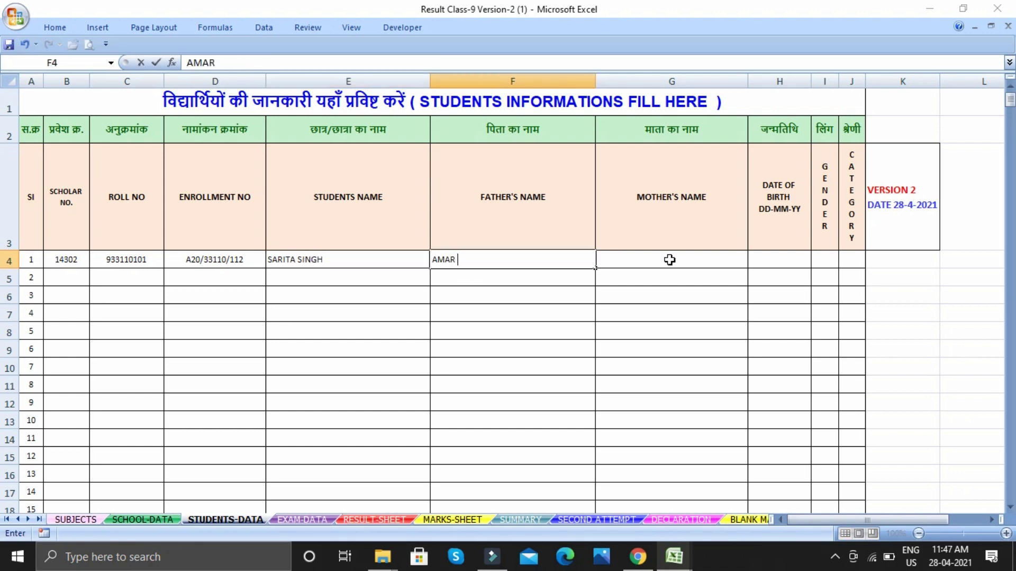
left_click(669, 260)
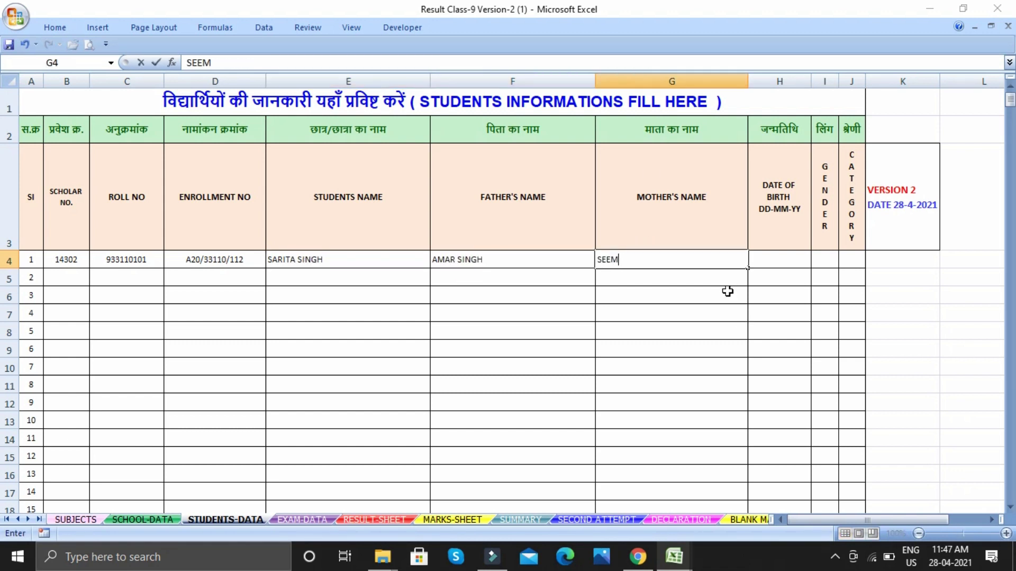
left_click(773, 262)
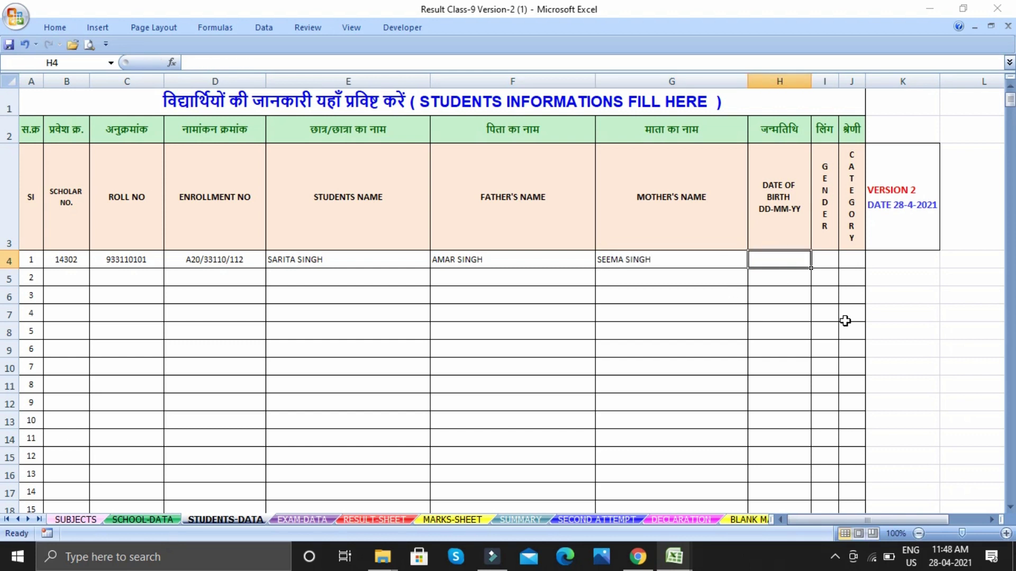
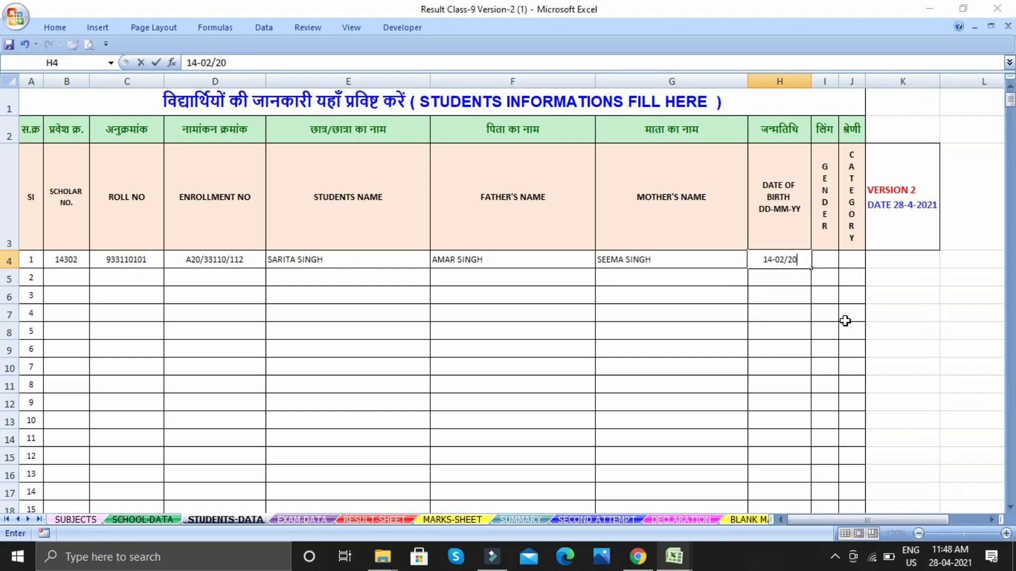
left_click(823, 257)
type("F")
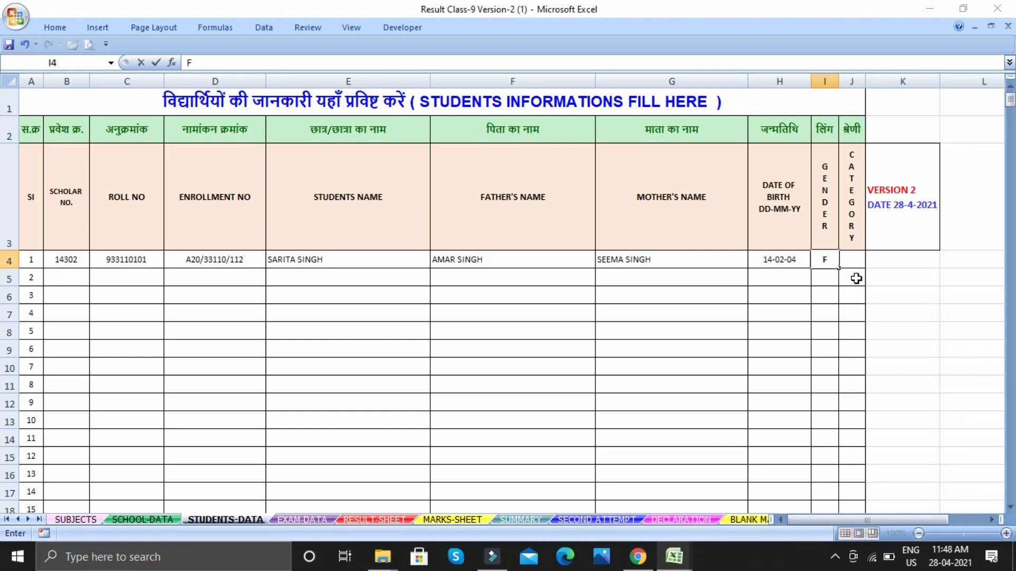
left_click(850, 261)
type("ST")
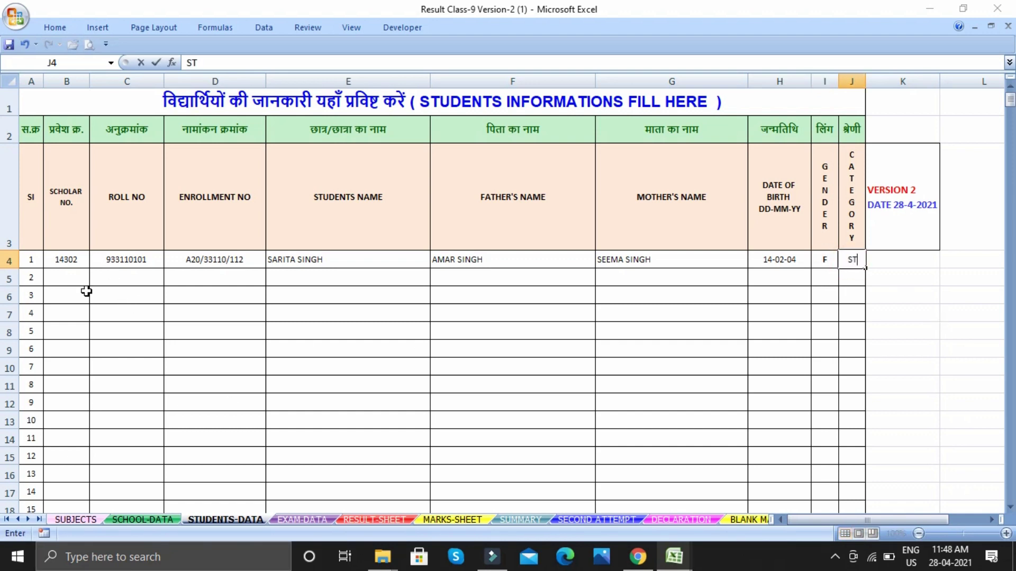
left_click(278, 518)
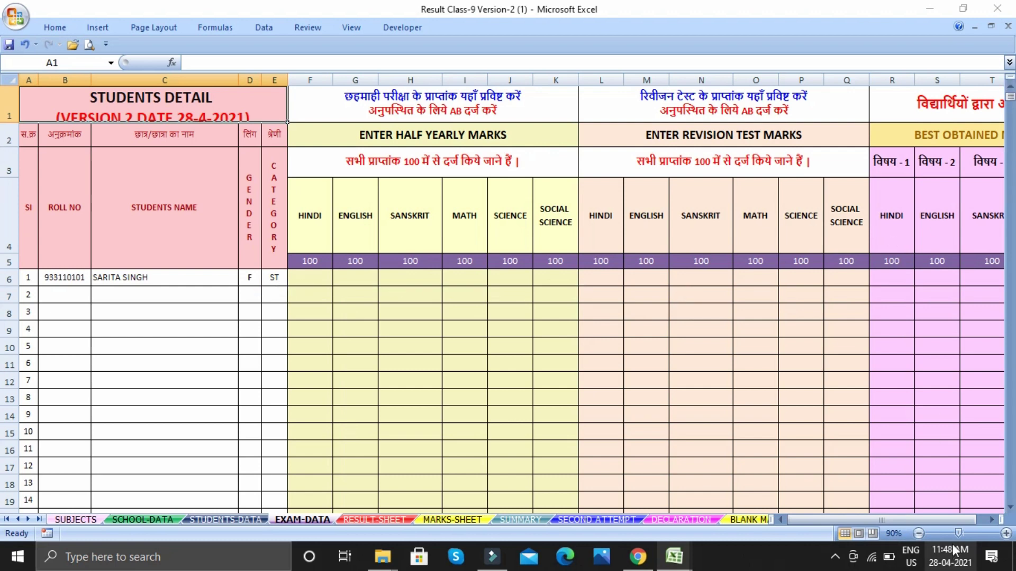
Enter student 1's half-yearly marks 65, 64, 69, 58, 57 and 4 starting at F6
left_click_drag(948, 521, 956, 520)
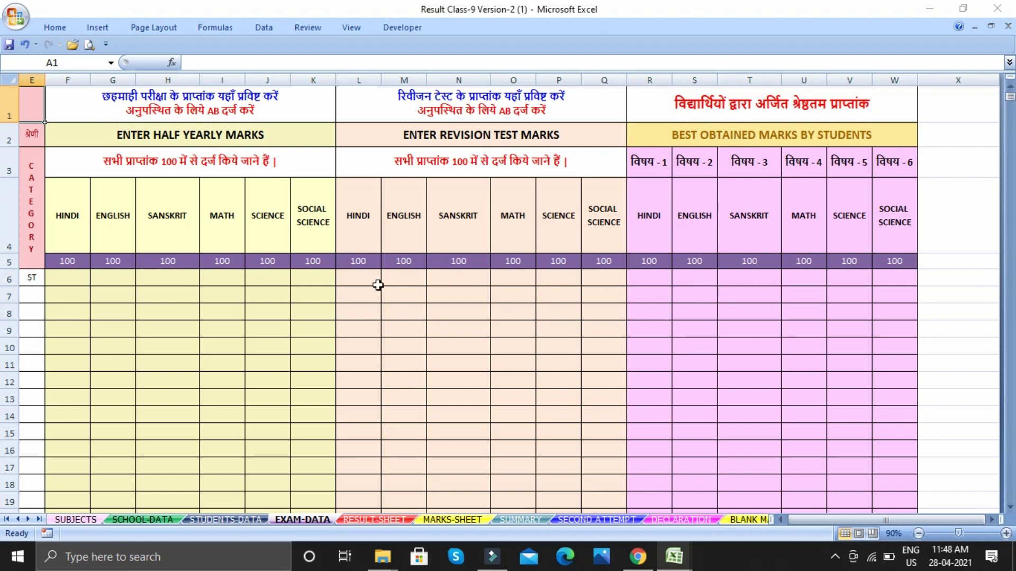
left_click(59, 281)
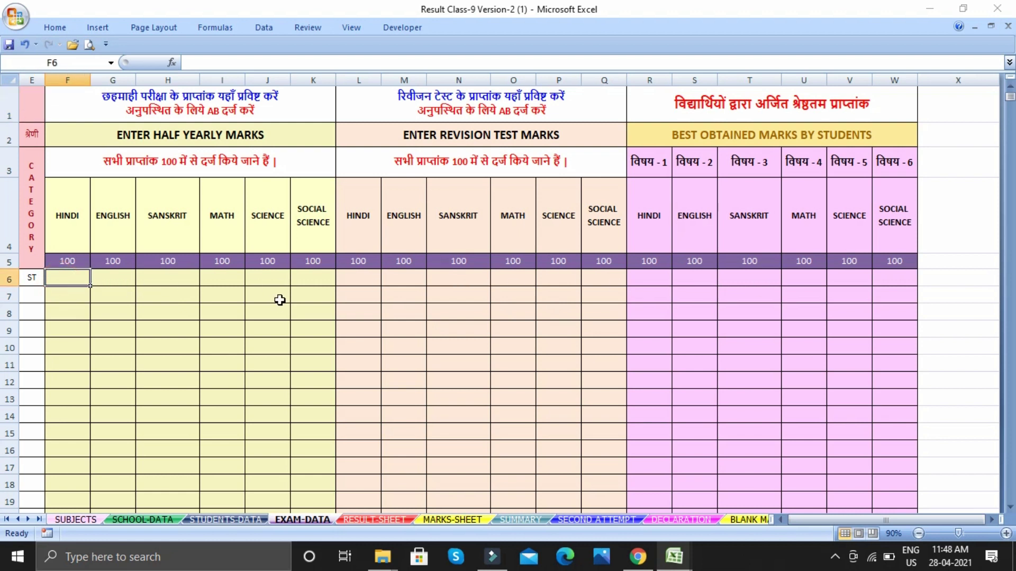
type("65")
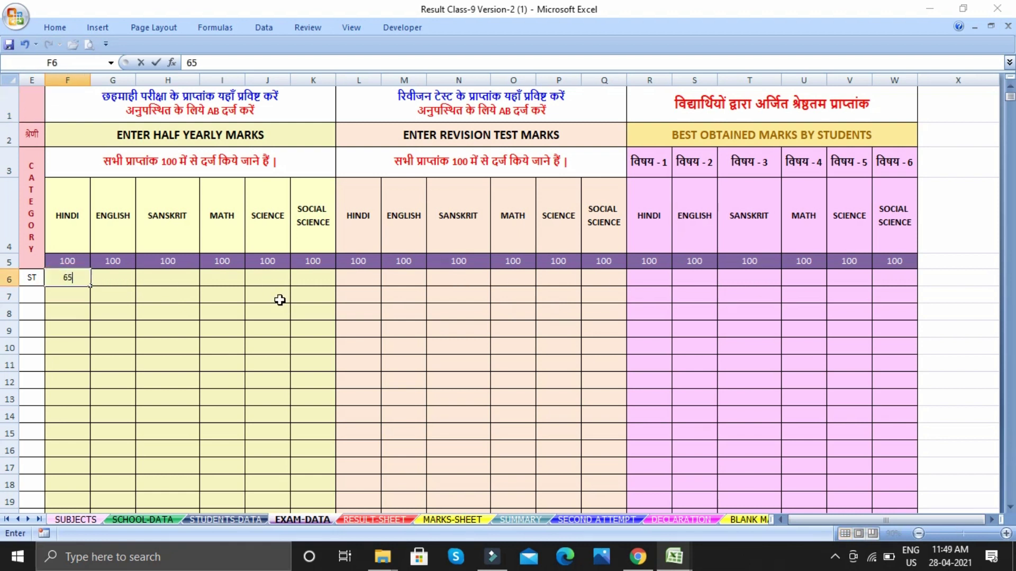
key("Tab")
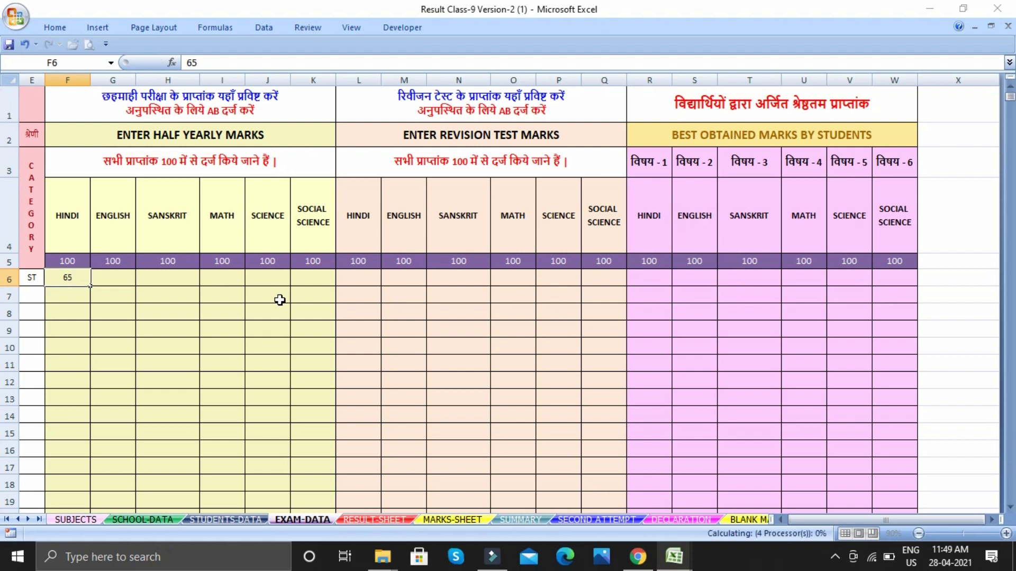
type("64")
key("Tab")
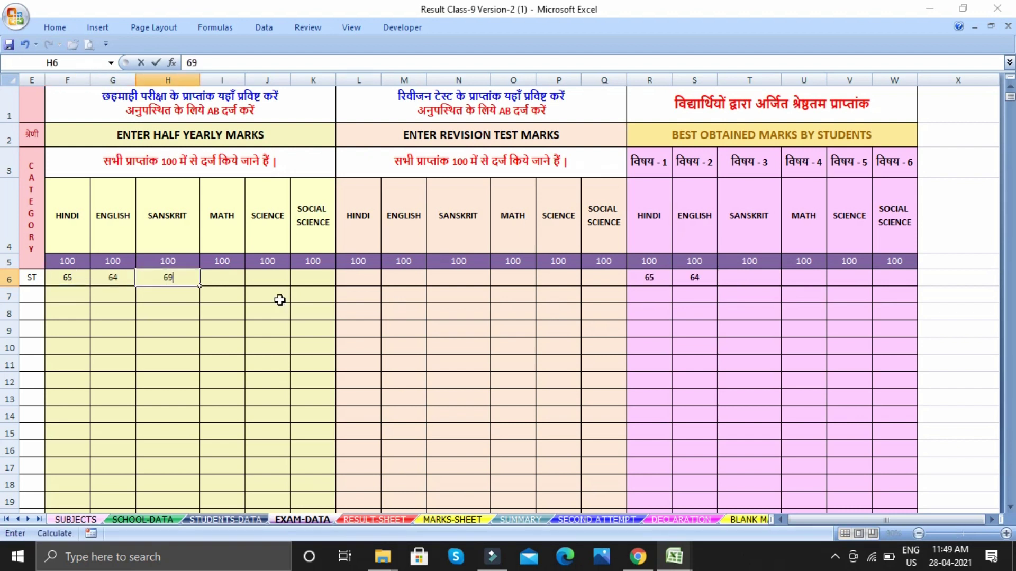
type("69")
key("Tab")
type("58")
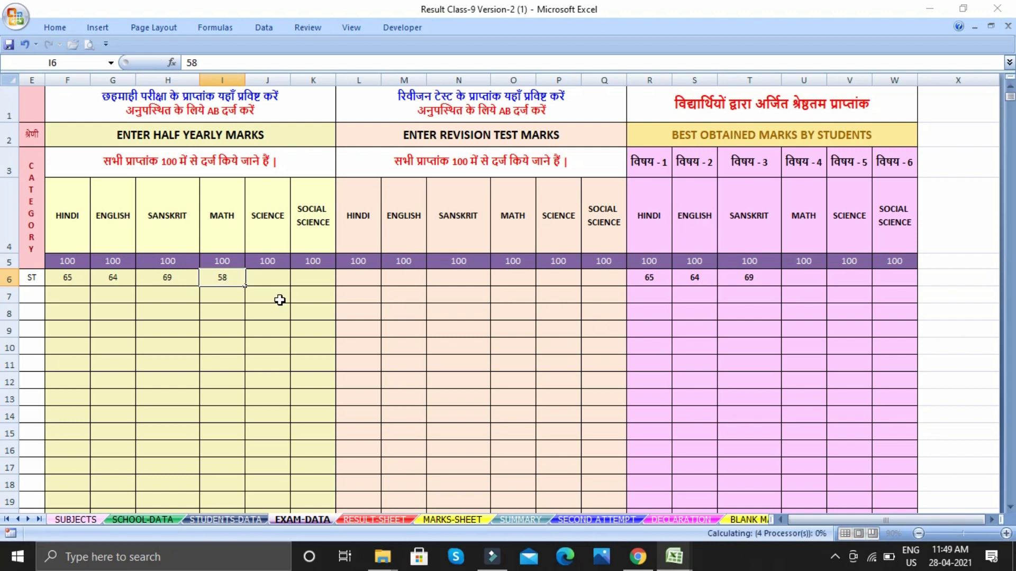
key("Tab")
type("57")
key("Tab")
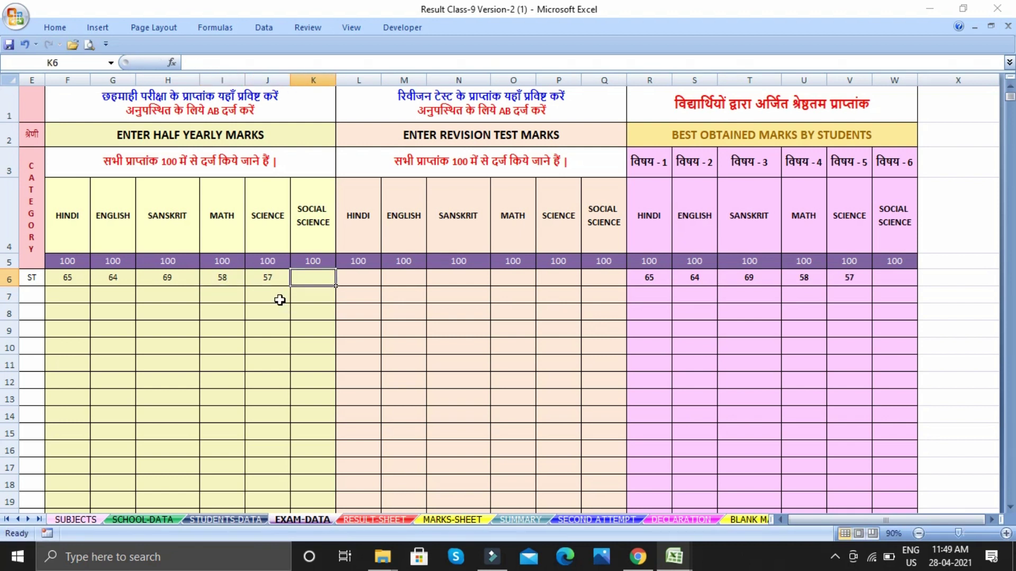
type("45")
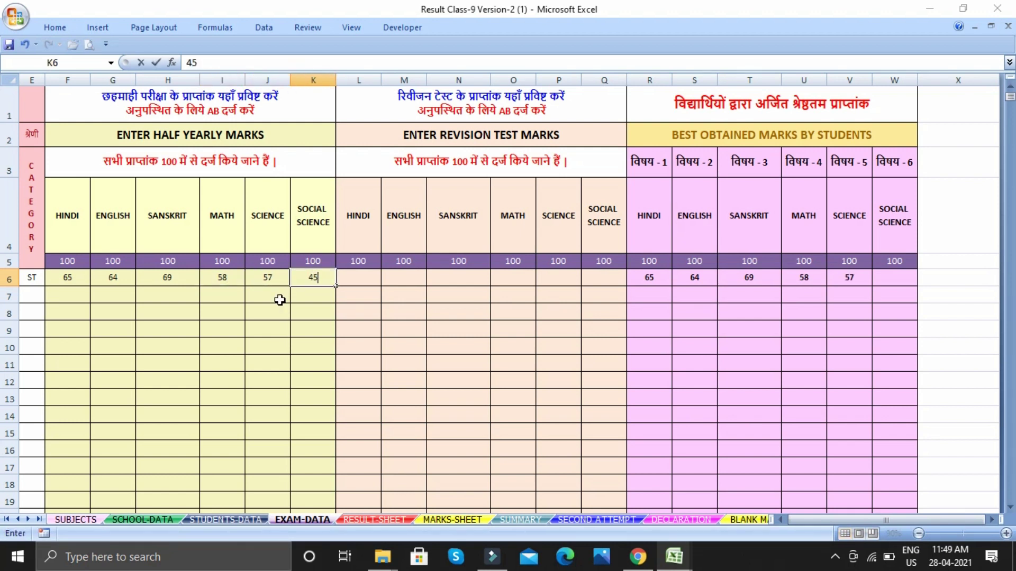
key("Tab")
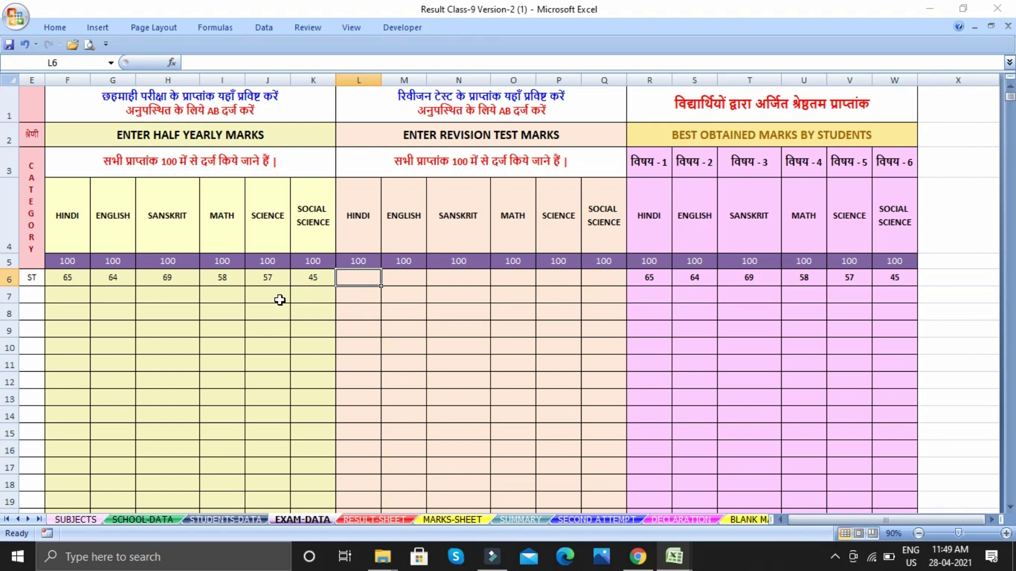
Enter the revision test marks 84, 85, 34, 87, 86 and 8
type("84")
key("Tab")
type("85")
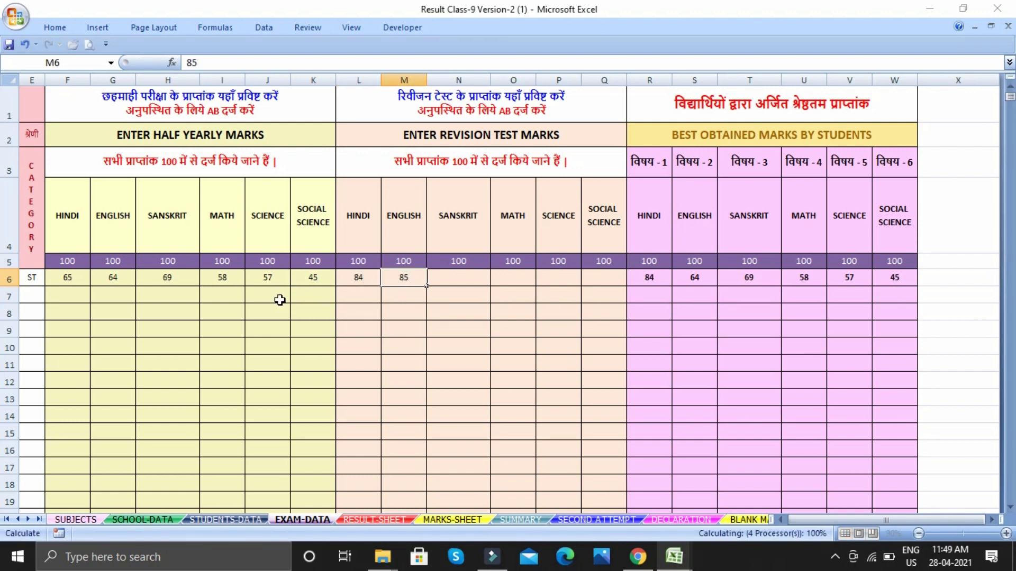
key("Tab")
type("34")
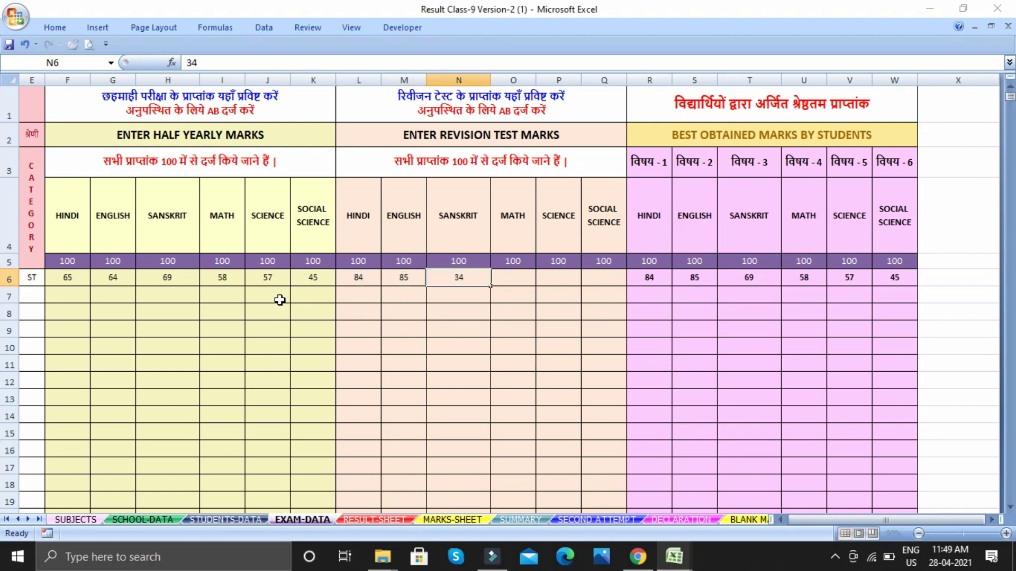
key("Tab")
type("87")
key("Tab")
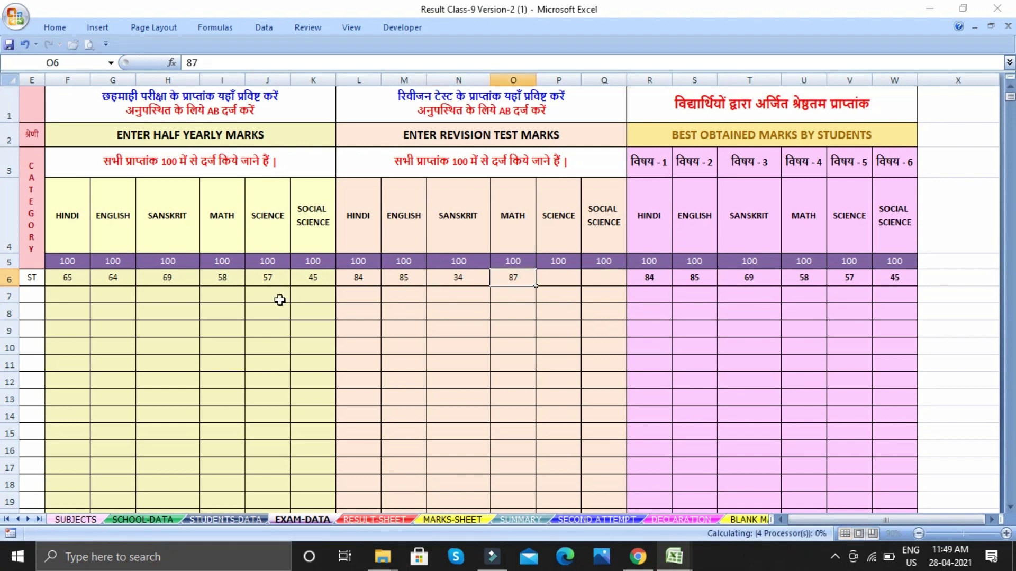
type("86")
key("Tab")
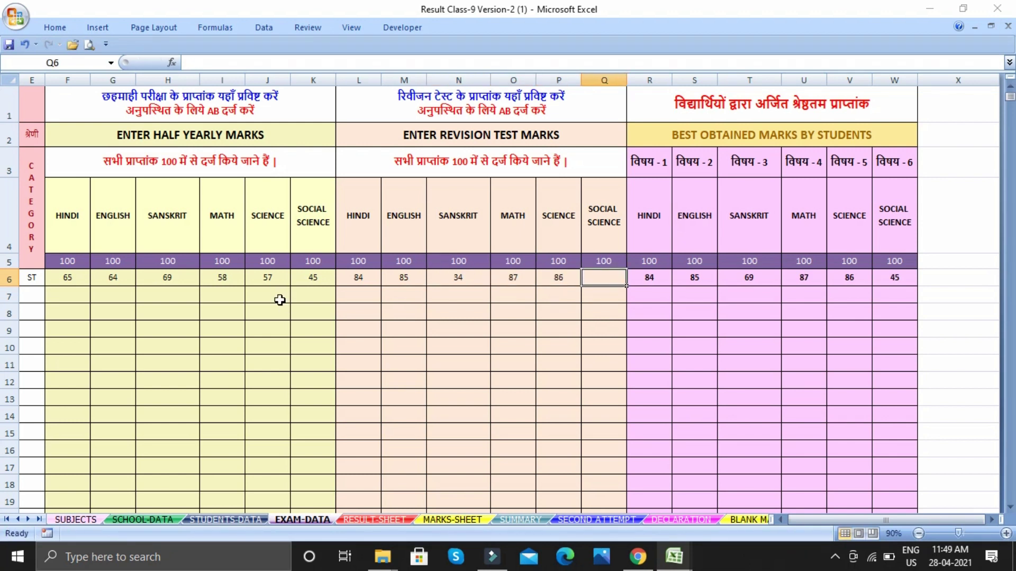
type("84")
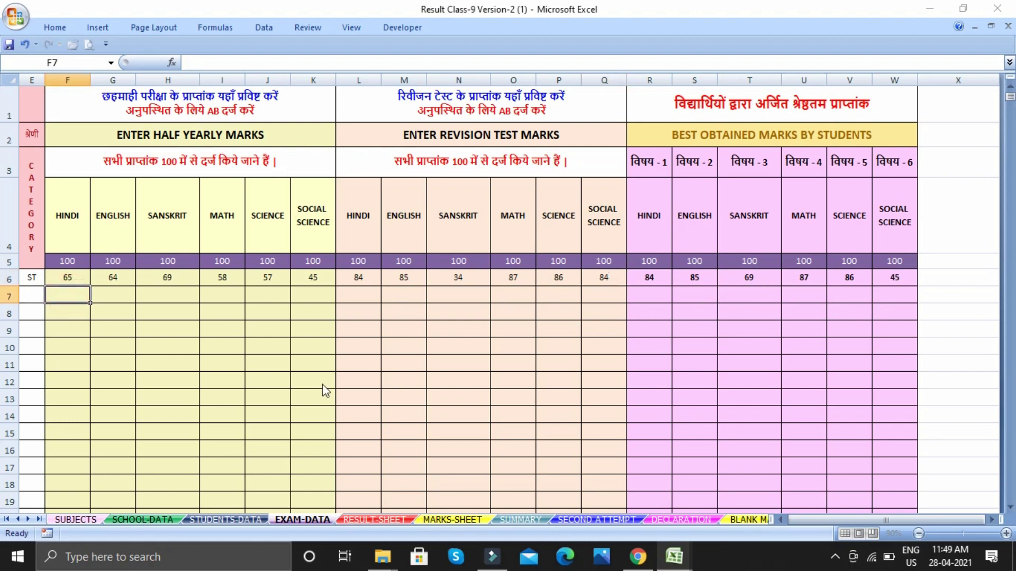
Enter student 2's half-yearly marks: AB, AB, 52, 54, 53 and 57
type("AB")
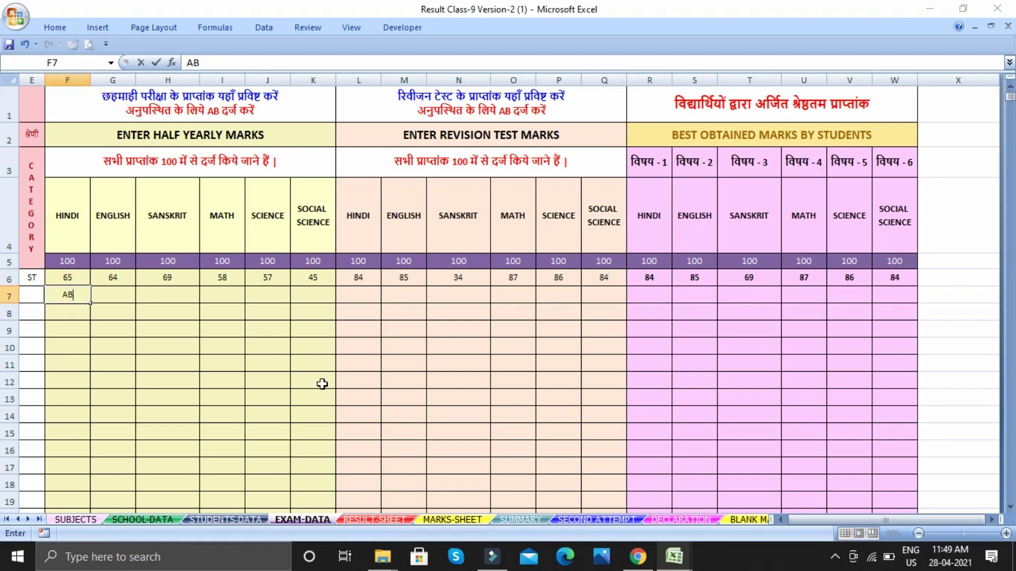
key("Tab")
type("A")
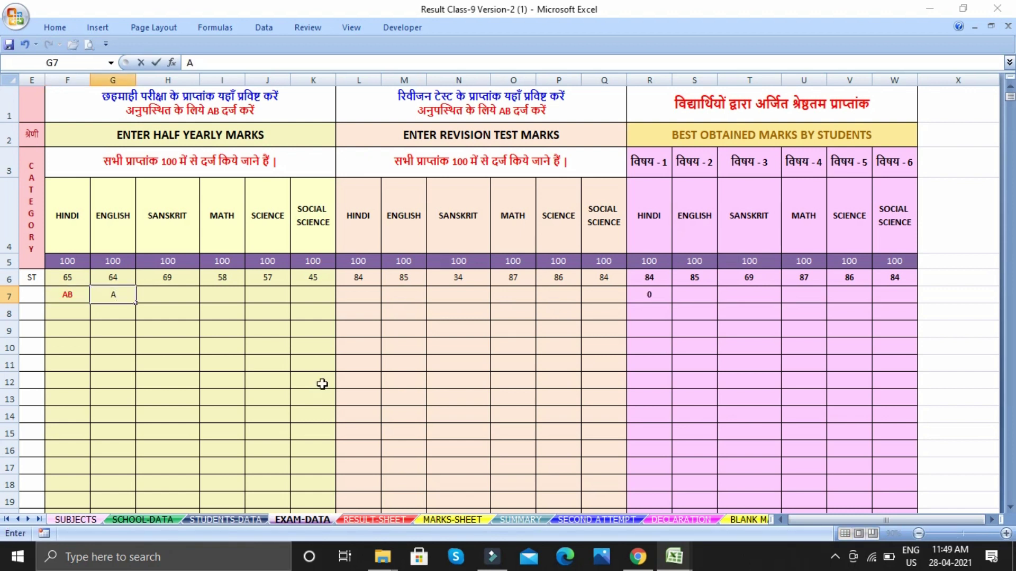
type("B")
key("Tab")
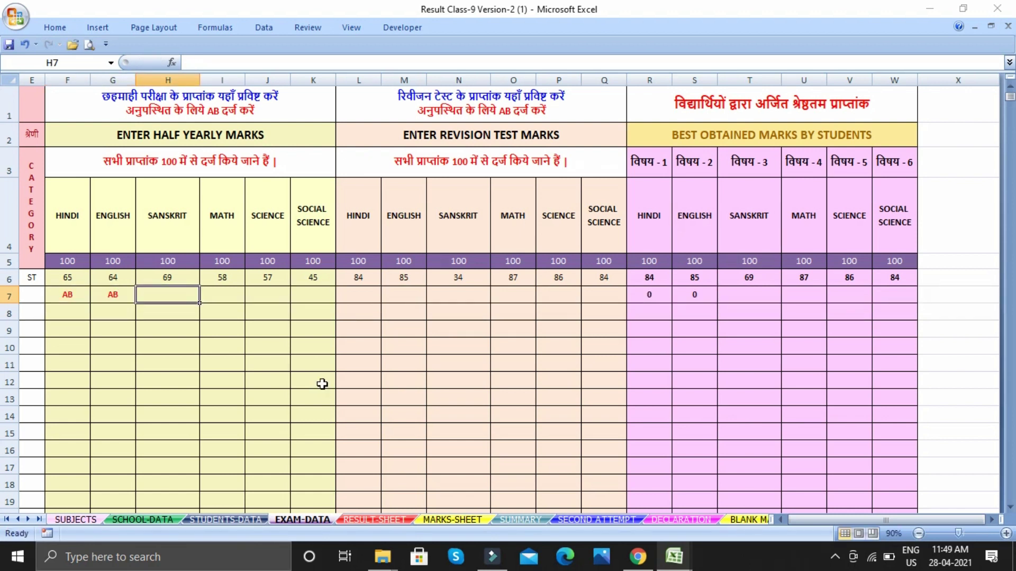
type("52")
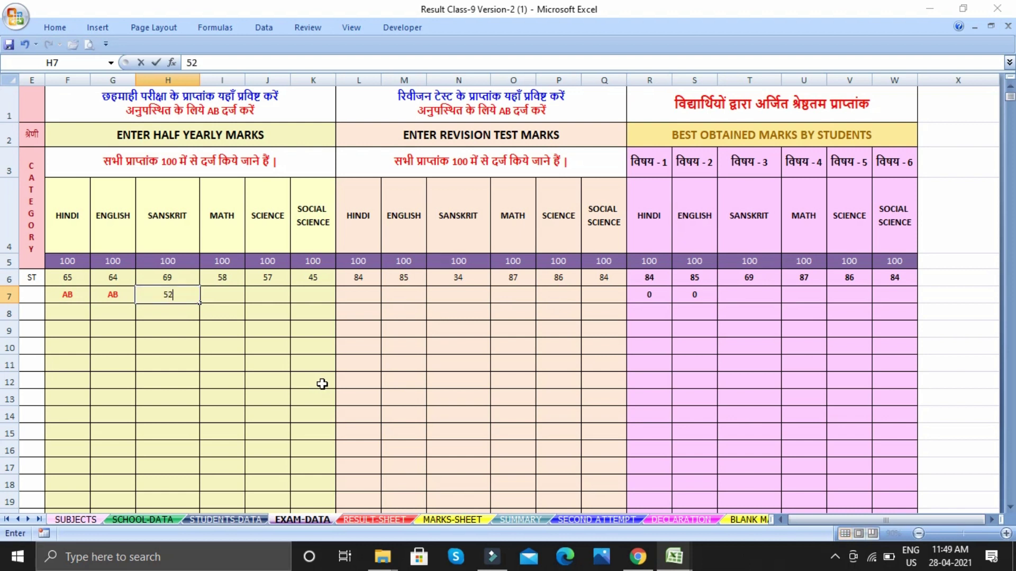
key("Tab")
type("54")
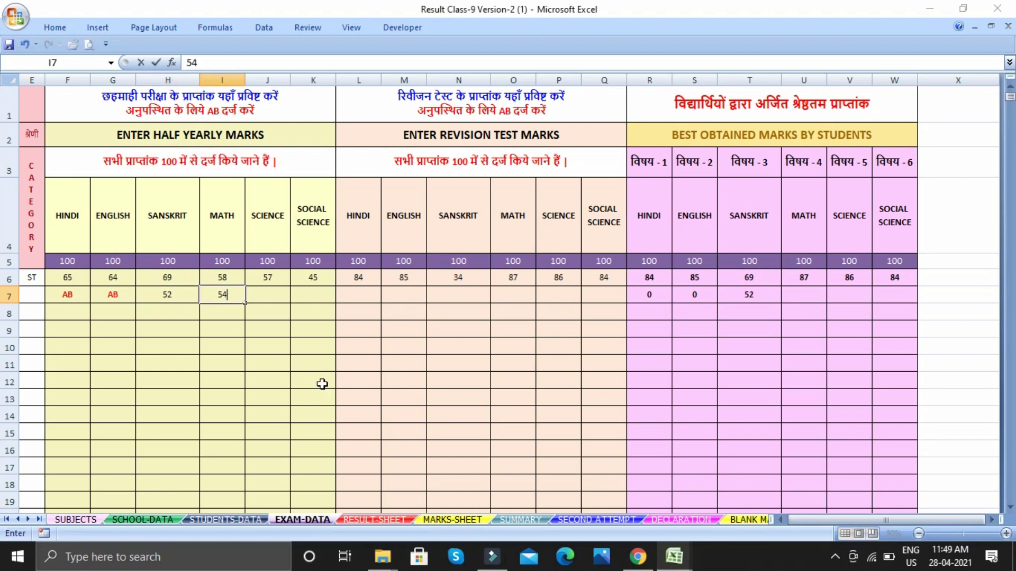
key("ctrl+Return")
key("Tab")
type("53")
key("Tab")
type("57")
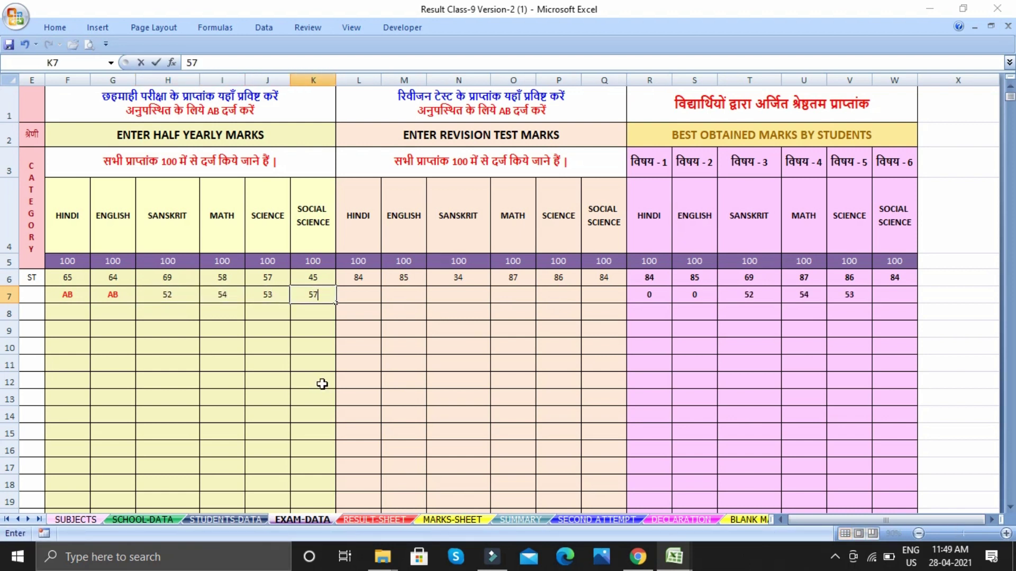
left_click(361, 296)
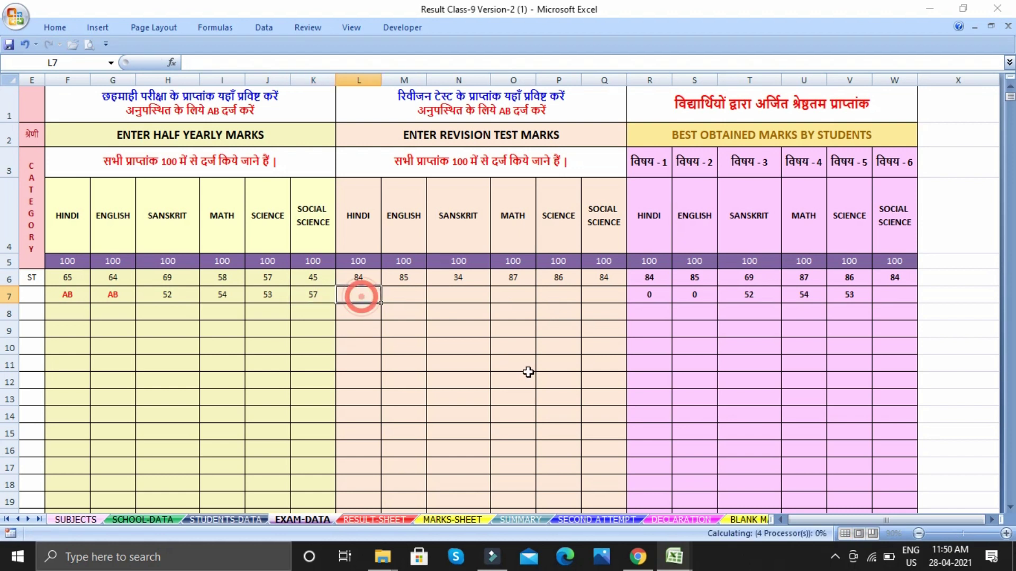
Enter student 2's revision marks AB, 68, 65, 64, 67 and 69
type("AB")
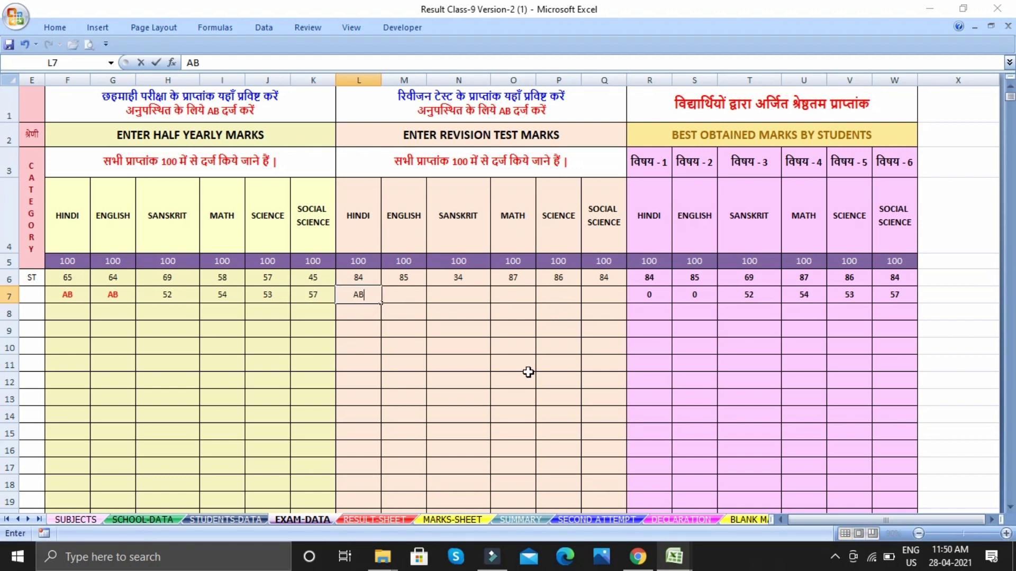
key("Tab")
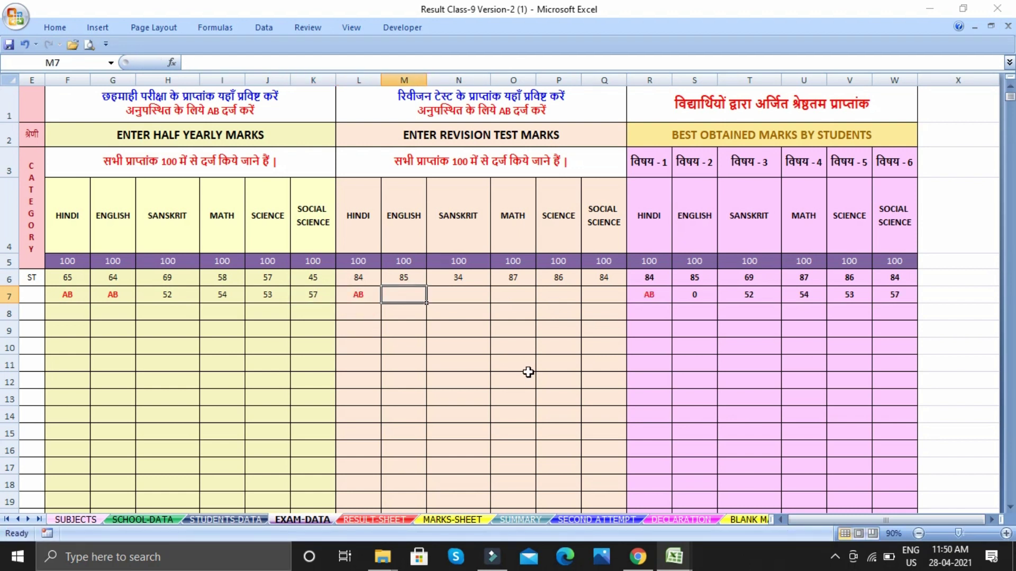
type("68")
key("Tab")
type("65")
key("Tab")
type("64")
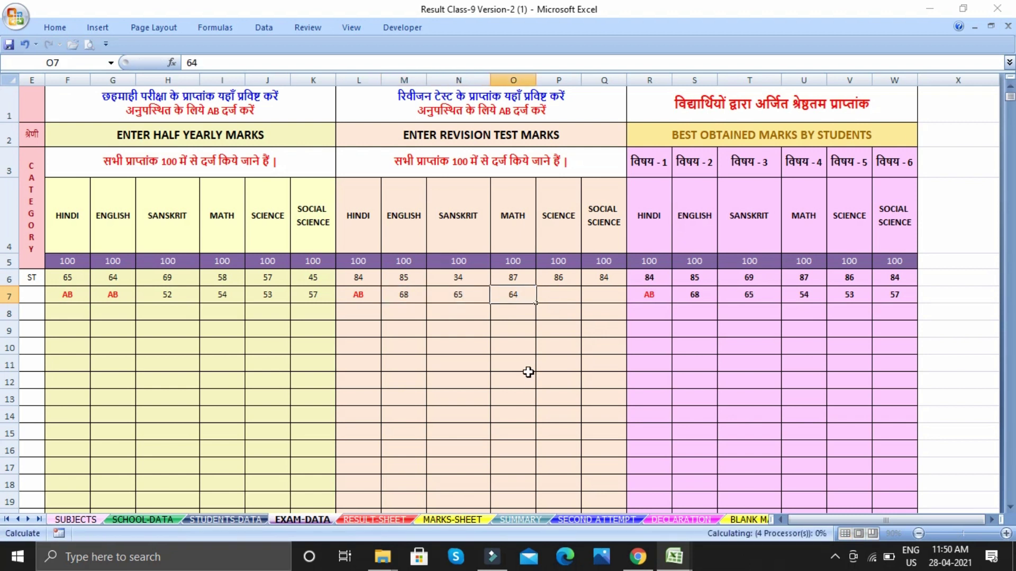
key("Tab")
type("67")
key("Tab")
type("6")
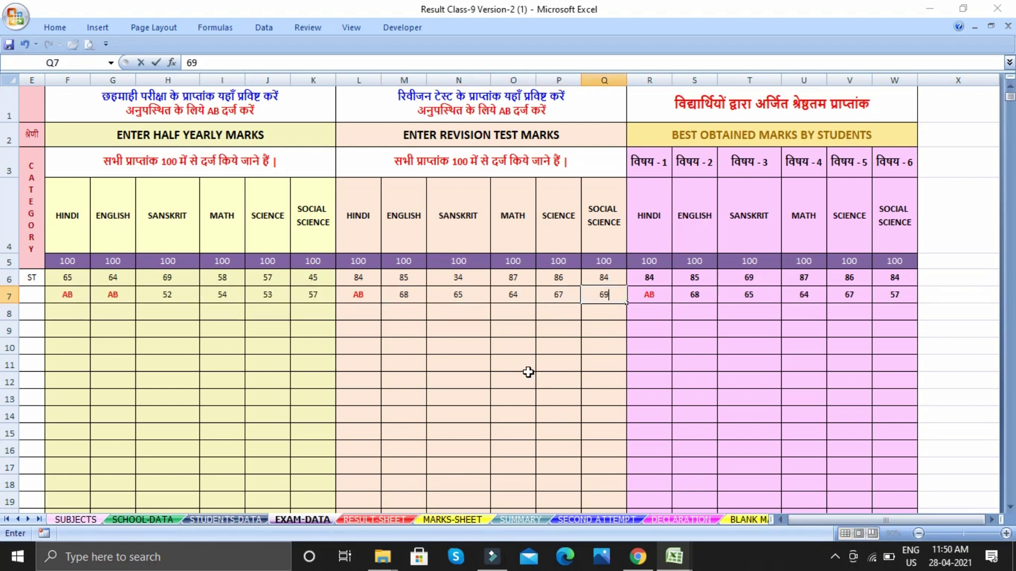
left_click(579, 328)
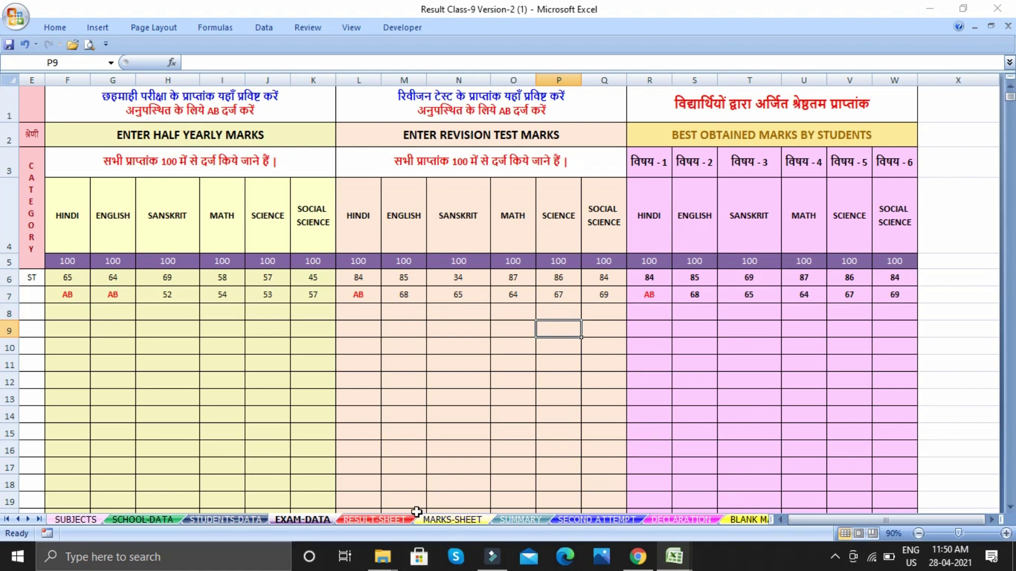
left_click(437, 523)
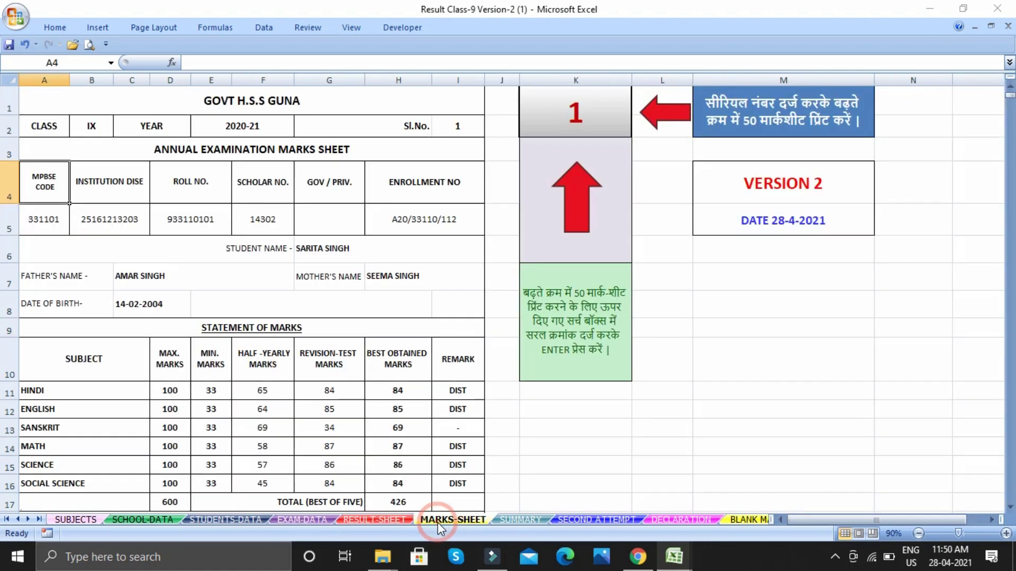
Review RESULT-SHEET, then scroll student 1's MARKS-SHEET showing PASS, first division, 85.2 percent, A+
left_click(372, 521)
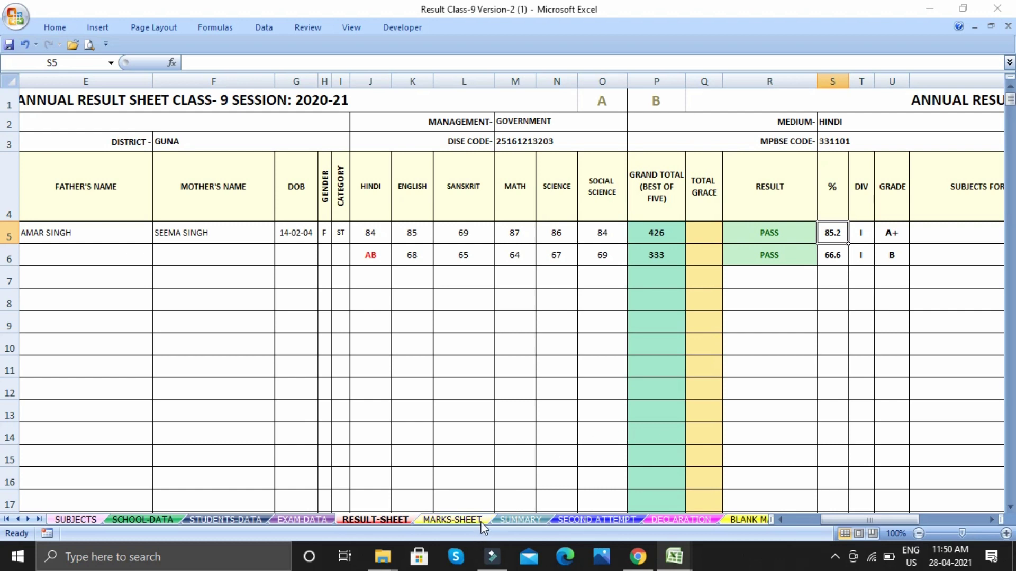
left_click(452, 520)
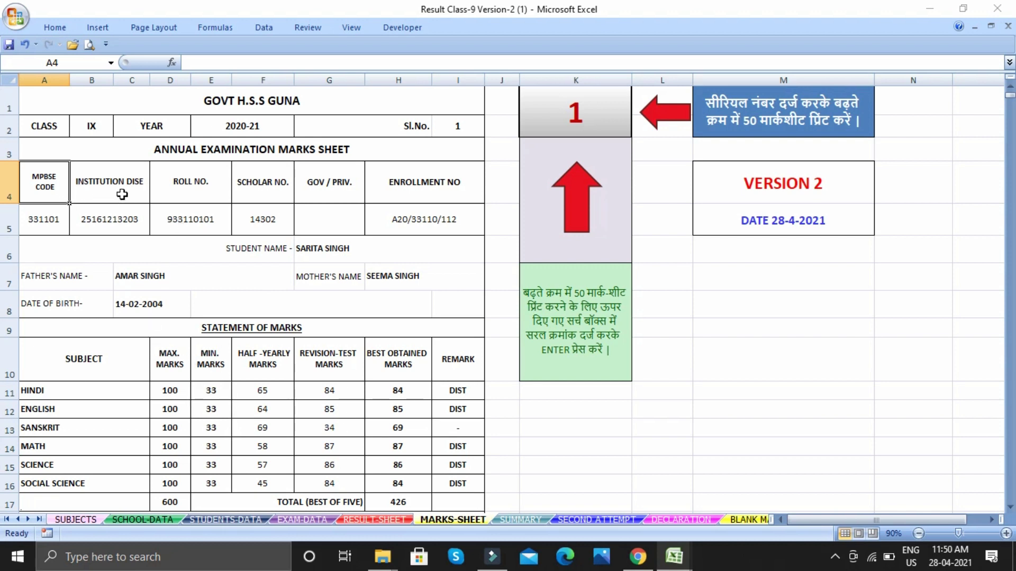
scroll(203, 201, "down", 2)
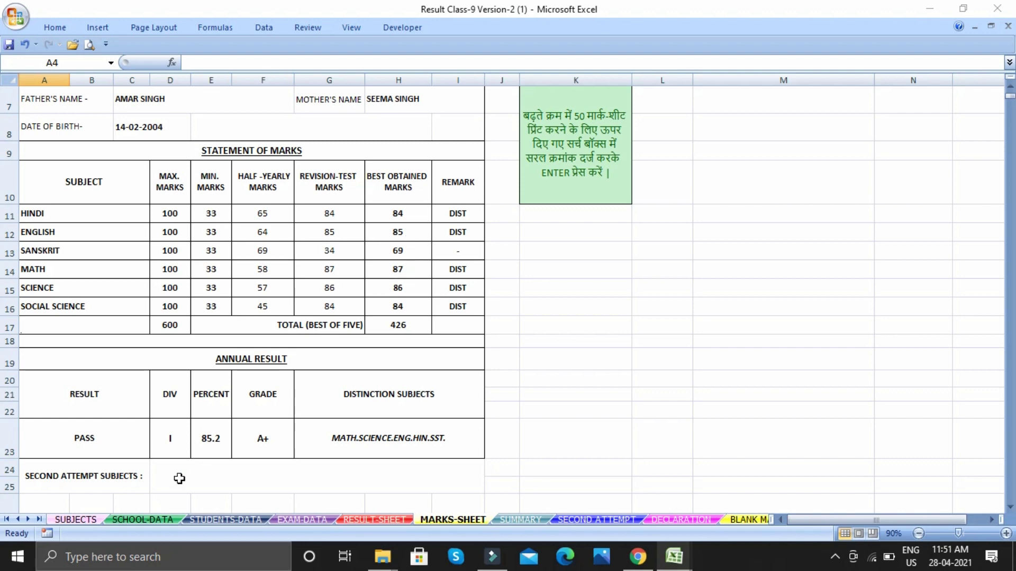
scroll(261, 438, "down", 1)
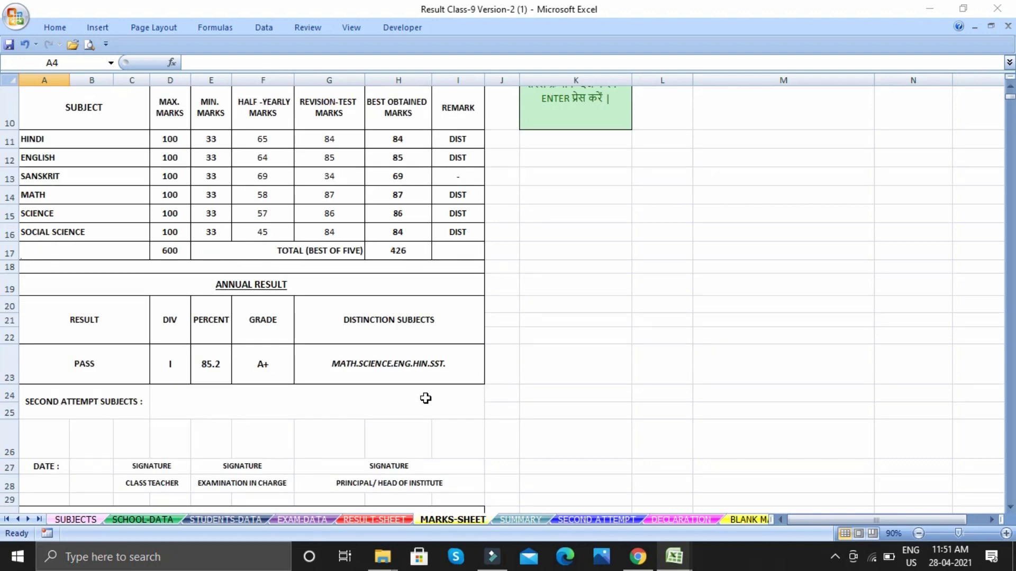
scroll(380, 390, "down", 5)
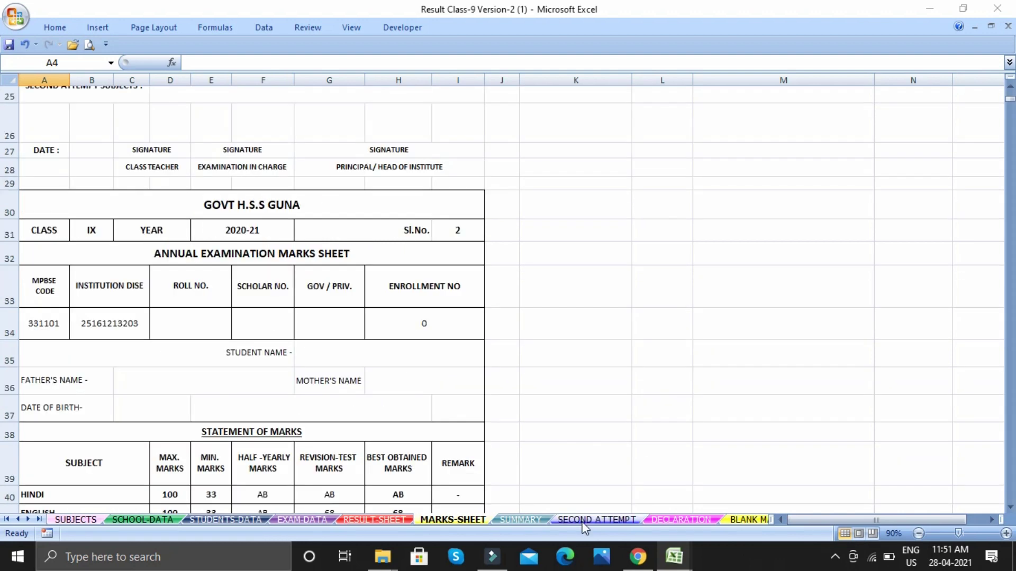
left_click(587, 520)
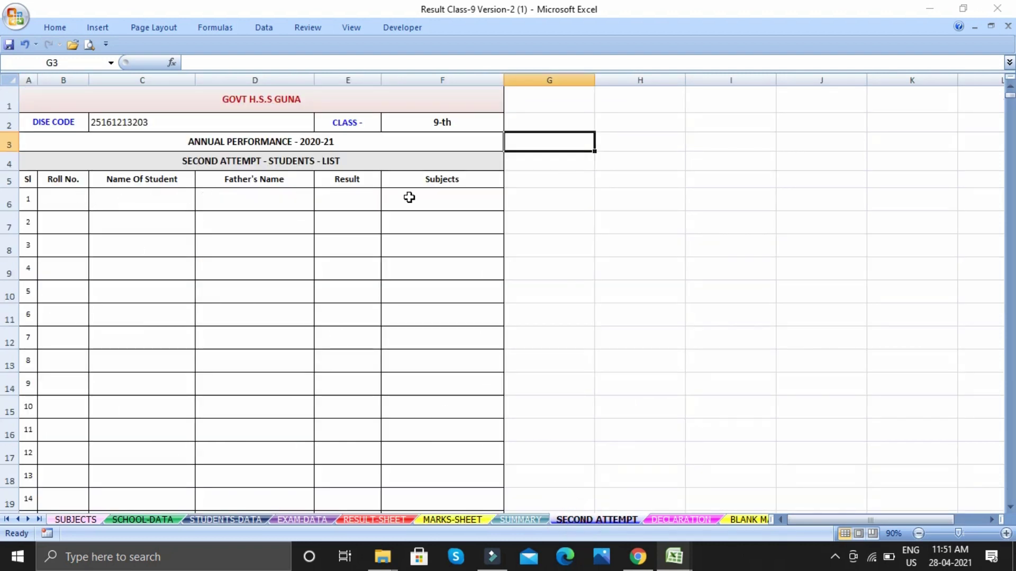
Scroll through the DECLARATION list of both students' annual results, then view the BLANK MARKS SHEET
left_click(654, 520)
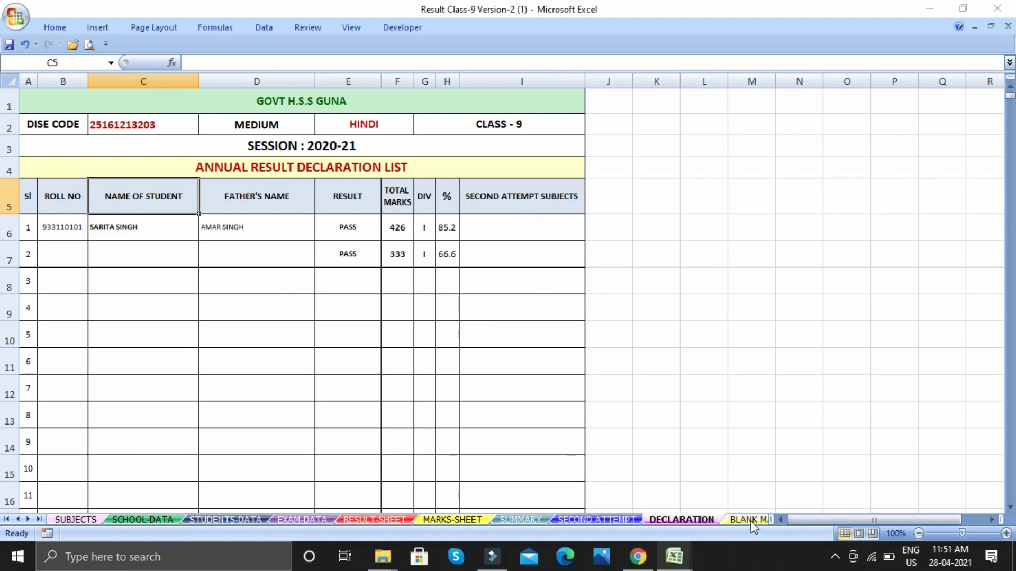
scroll(336, 438, "down", 9)
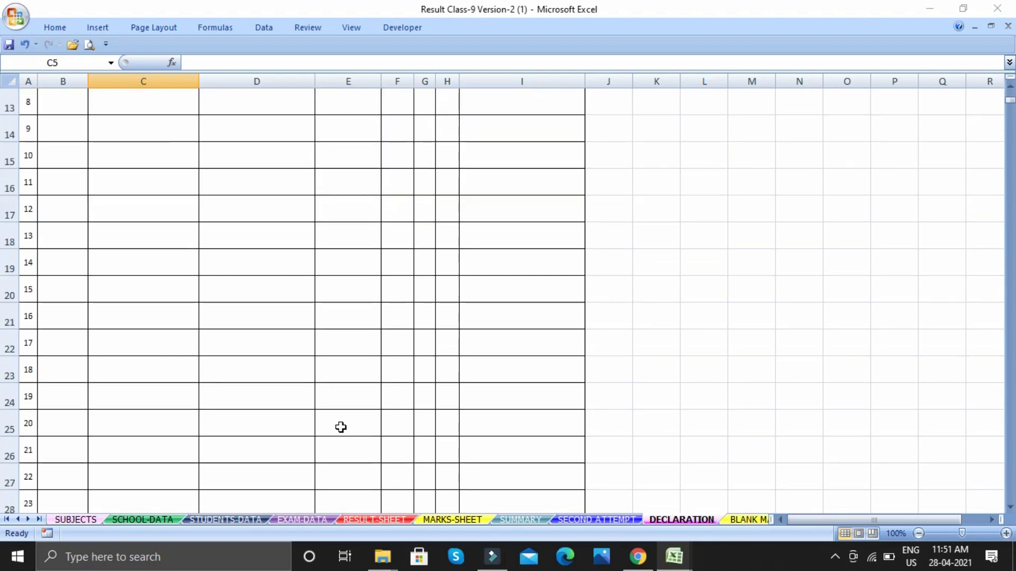
scroll(339, 428, "up", 5)
scroll(352, 410, "up", 4)
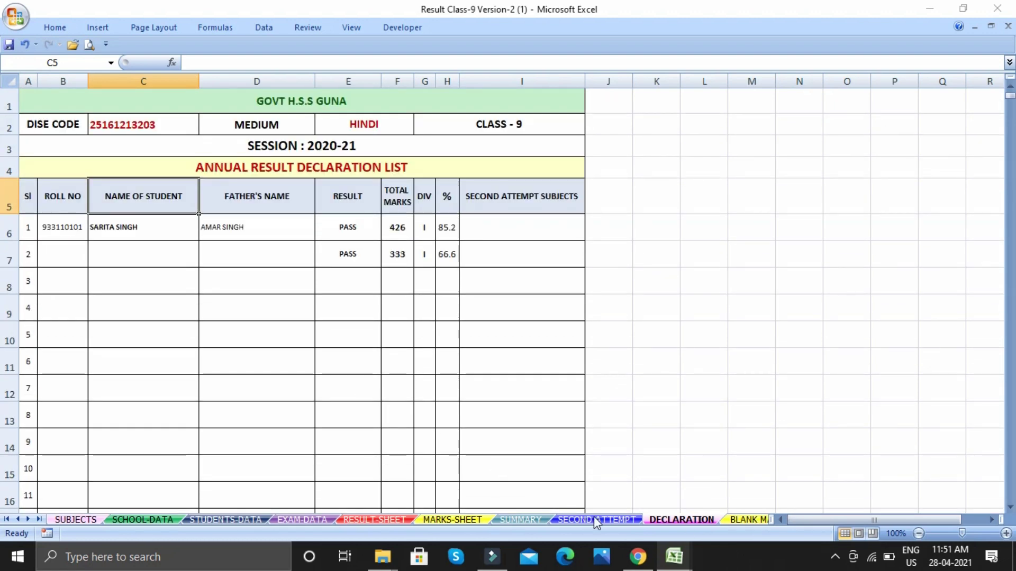
left_click(739, 520)
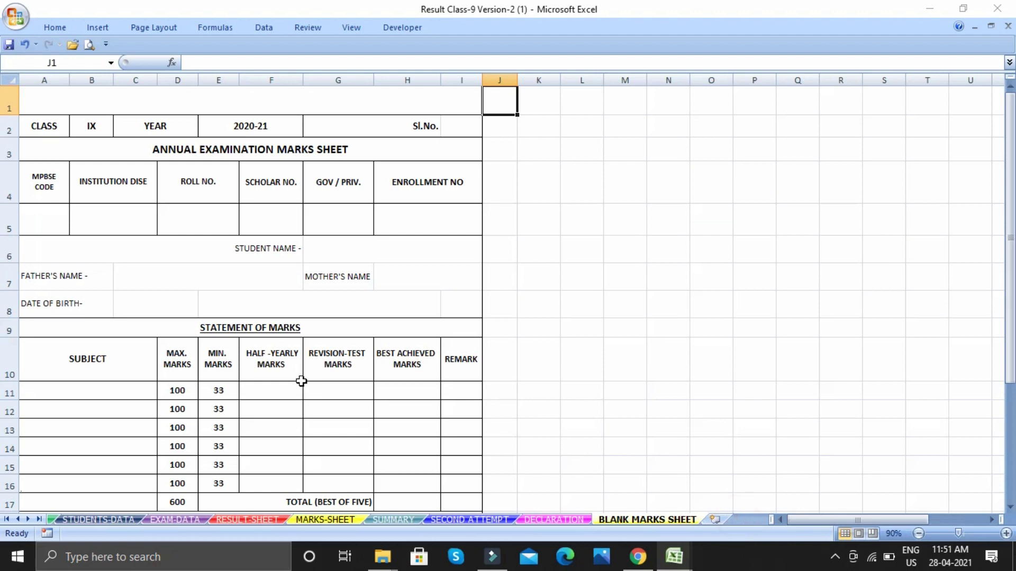
Scroll back to the top of the filled MARKS-SHEET, then return to STUDENTS-DATA
scroll(302, 382, "down", 2)
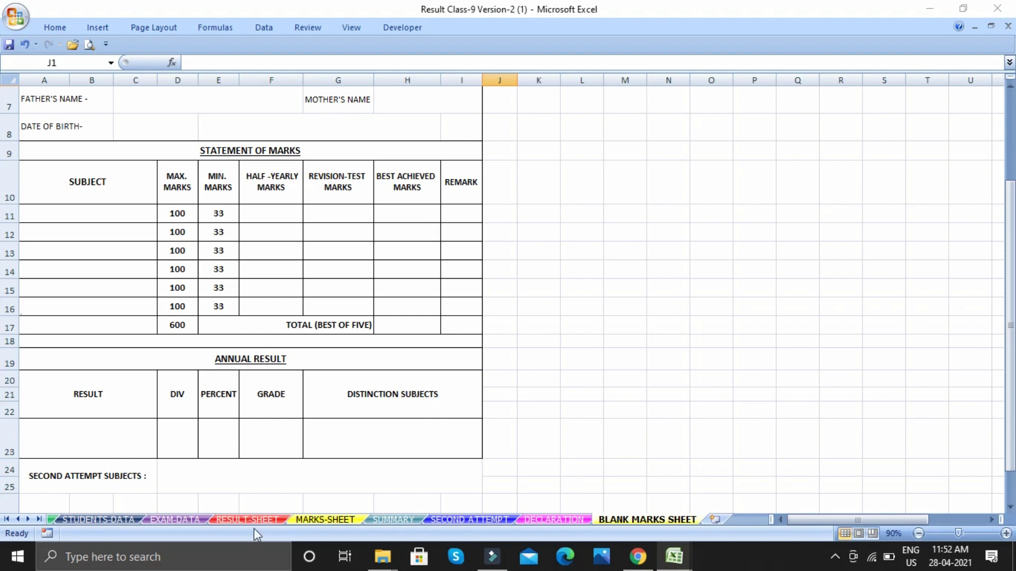
left_click(317, 519)
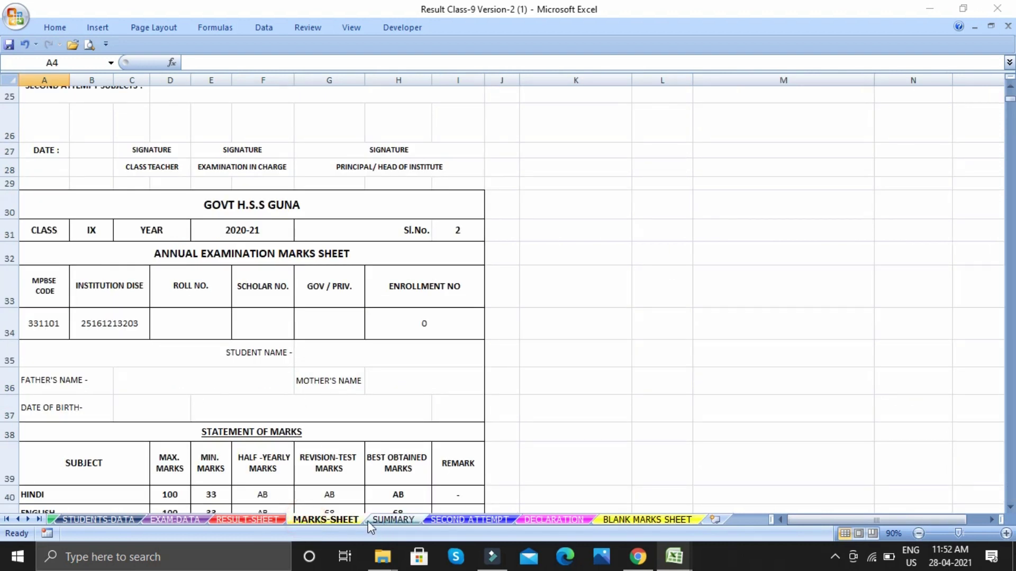
scroll(302, 386, "up", 8)
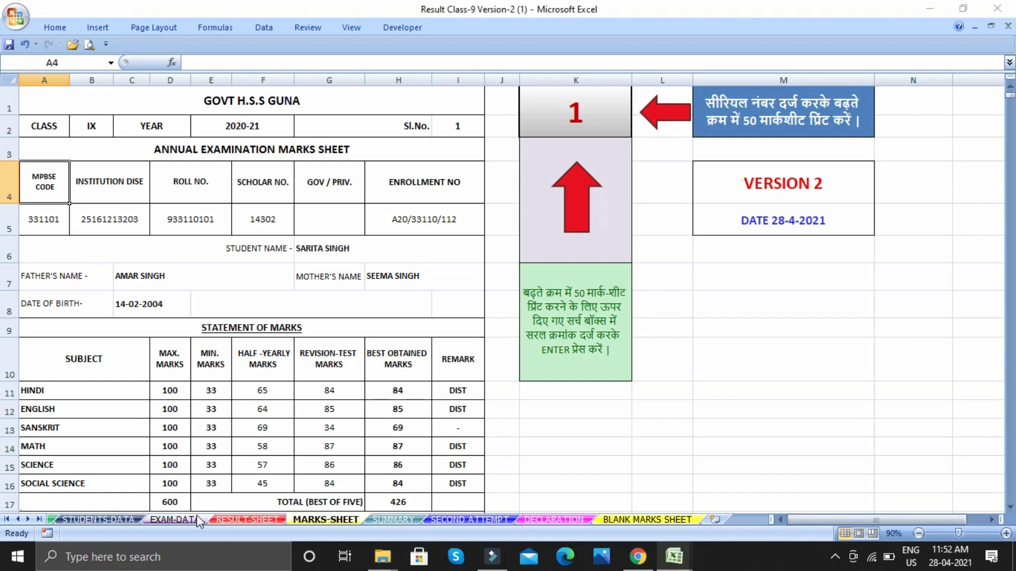
left_click(98, 519)
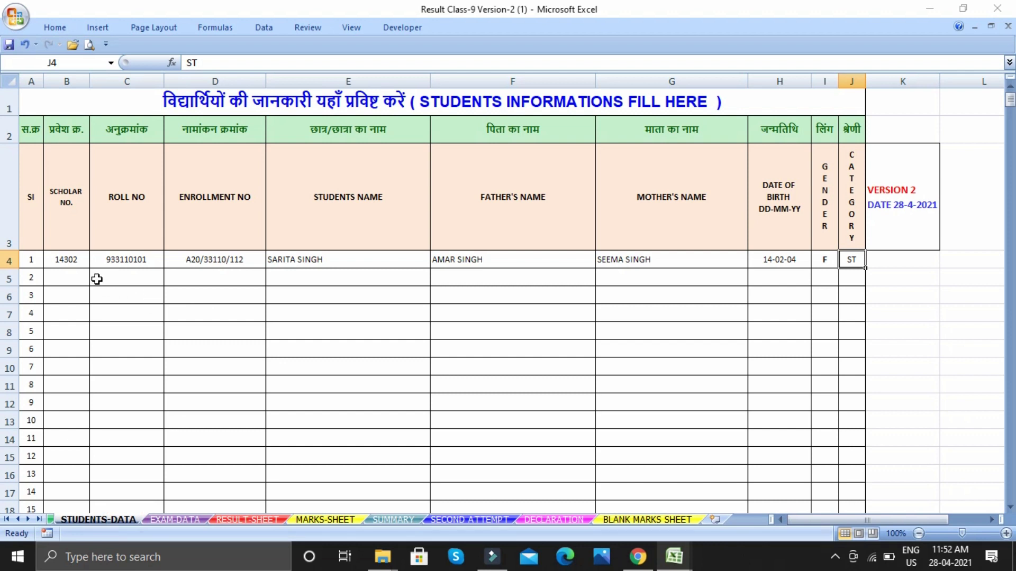
Copy the first student's father's and mother's names from F4:G4
right_click(150, 296)
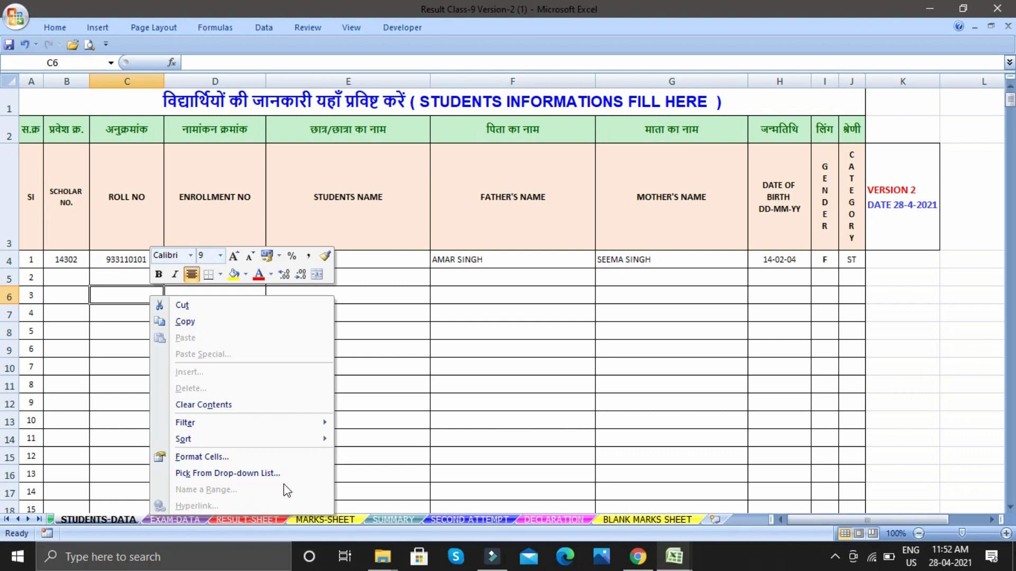
left_click(465, 445)
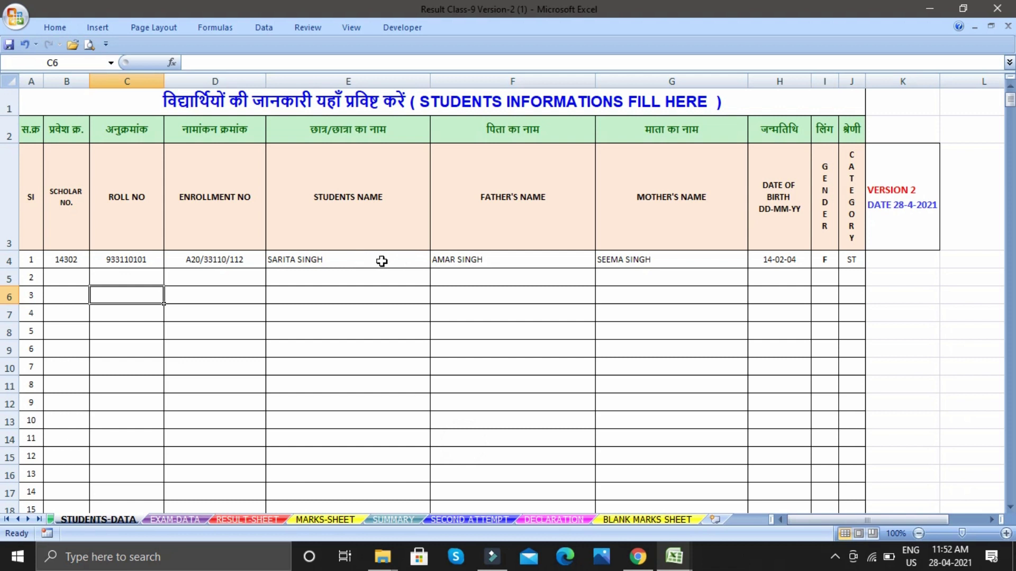
left_click_drag(438, 260, 671, 261)
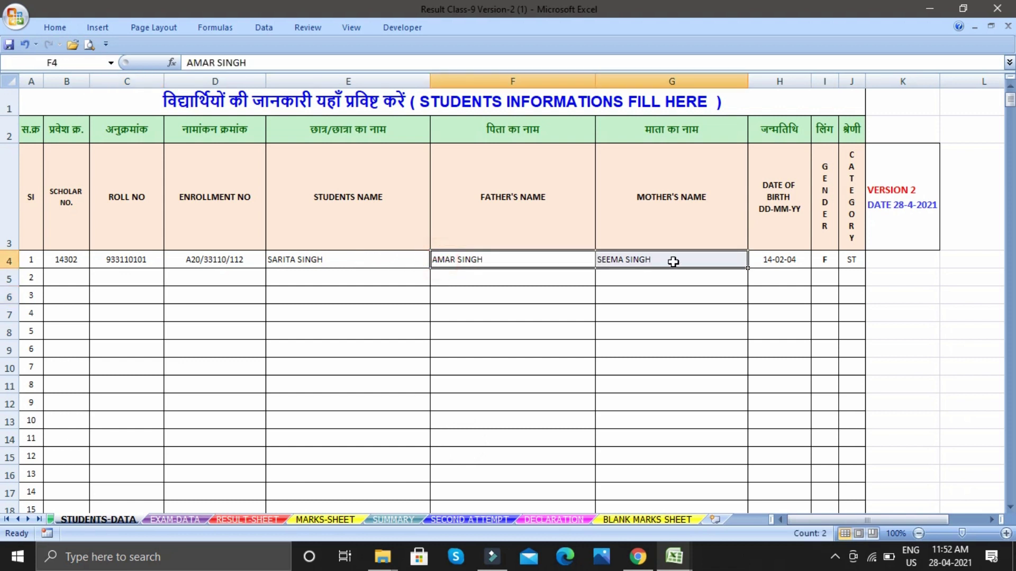
right_click(673, 263)
left_click(709, 288)
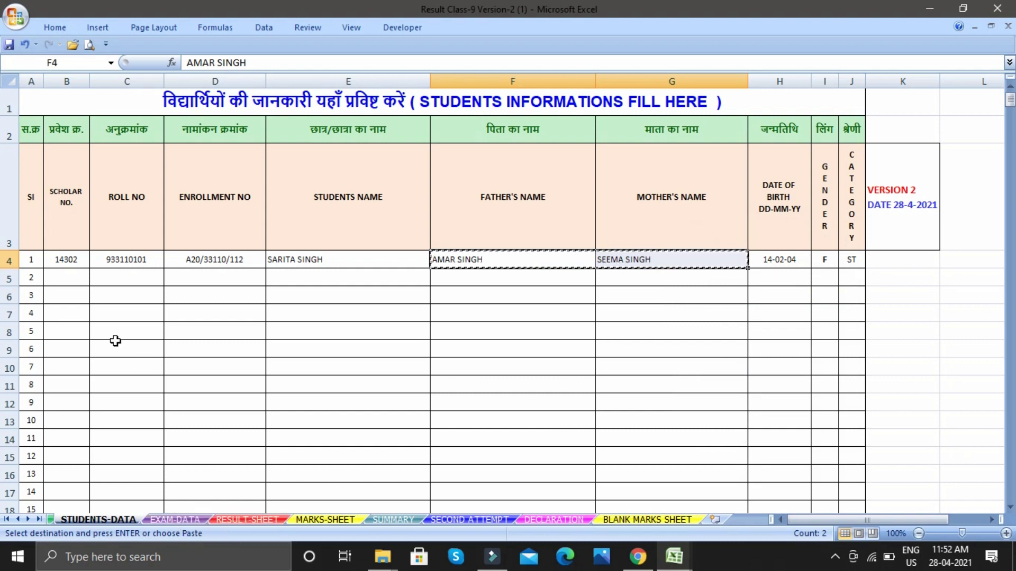
Paste the copied names into E5:F5 as values only via Paste Special
right_click(293, 280)
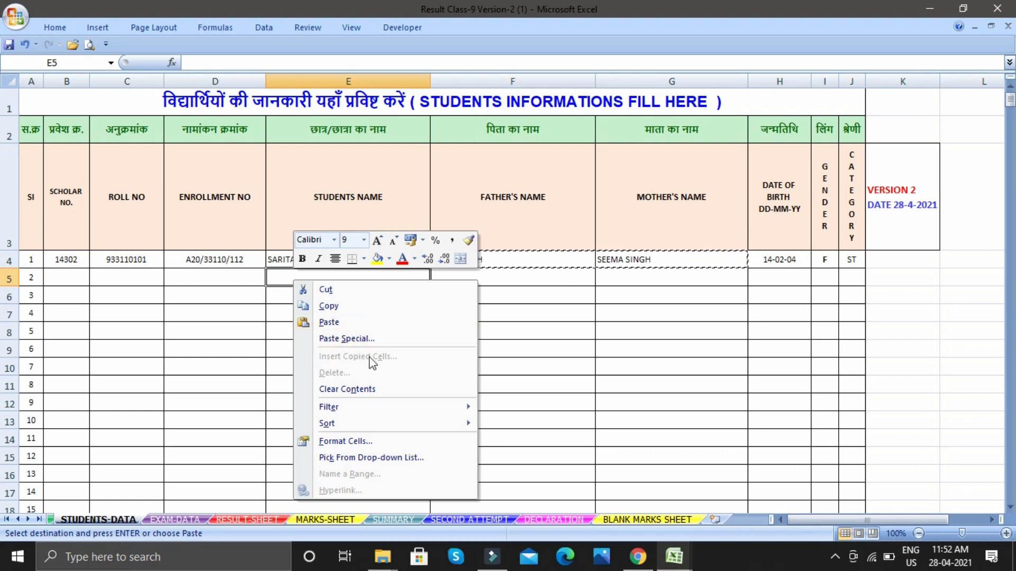
left_click(351, 342)
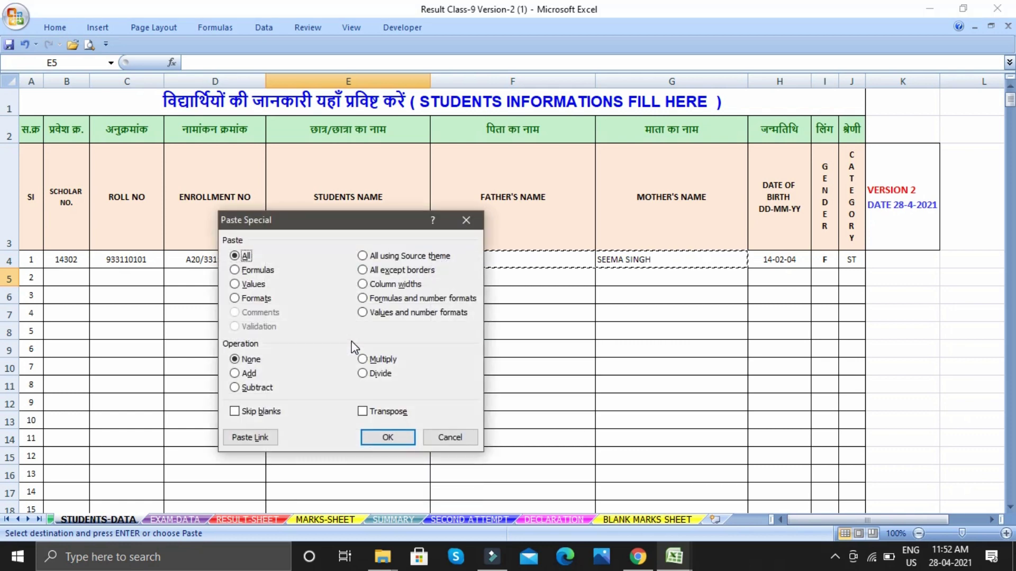
left_click(236, 285)
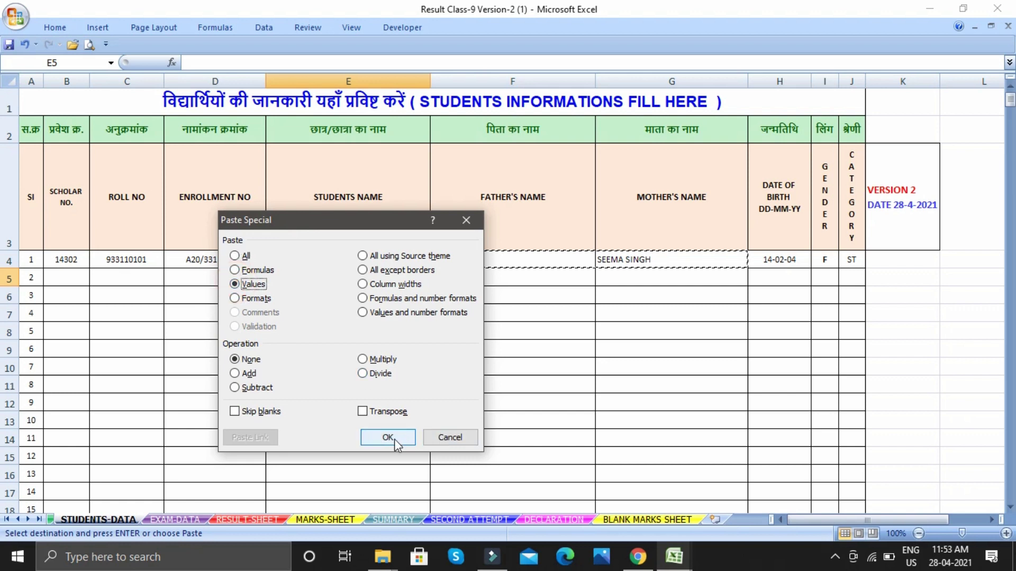
left_click(395, 441)
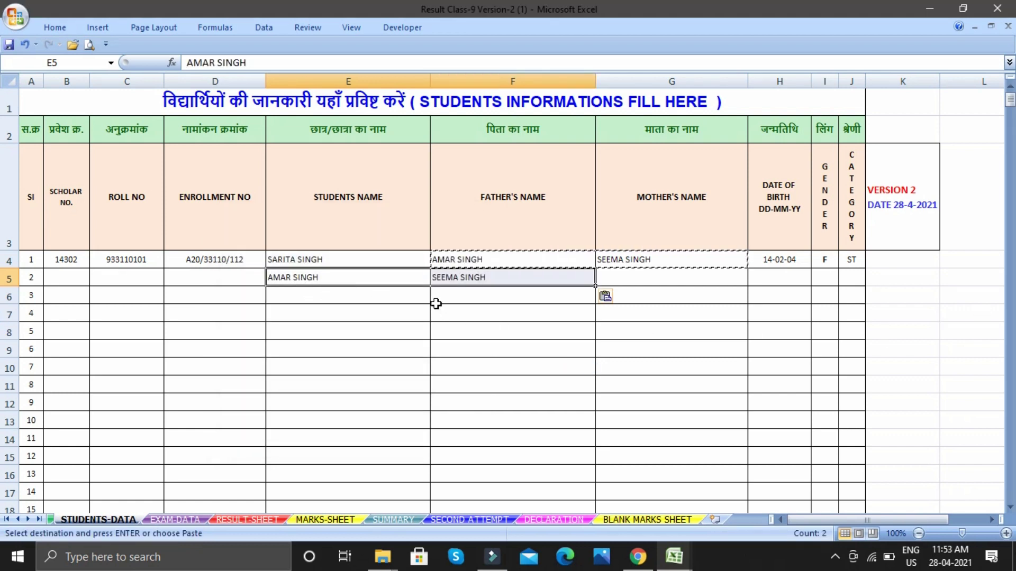